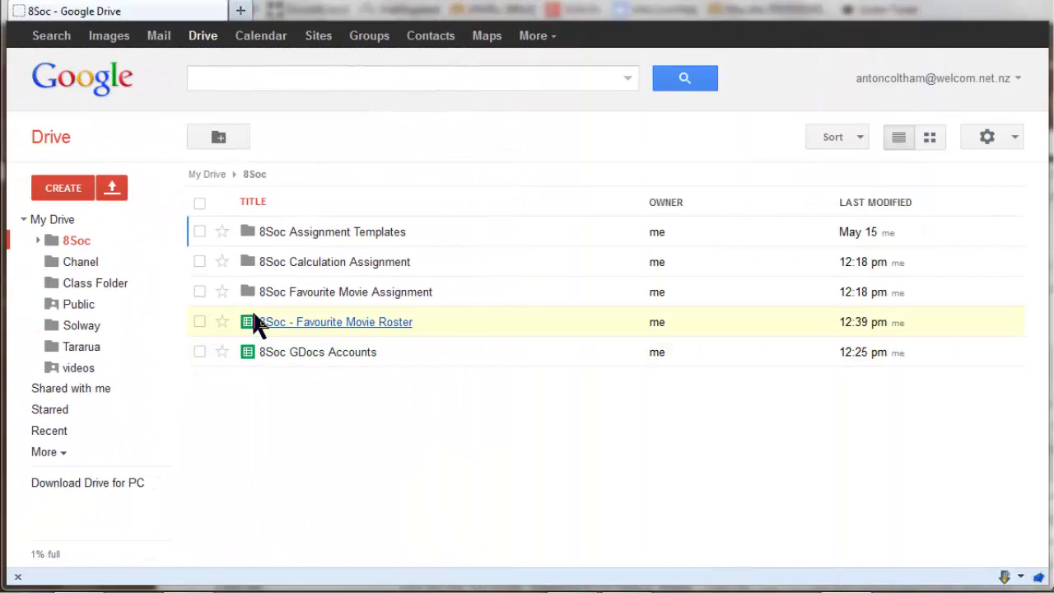
Step: Change the 8Soc Favourite Movie Assignment folder's link sharing to 'Anyone with the link' can view
click(199, 292)
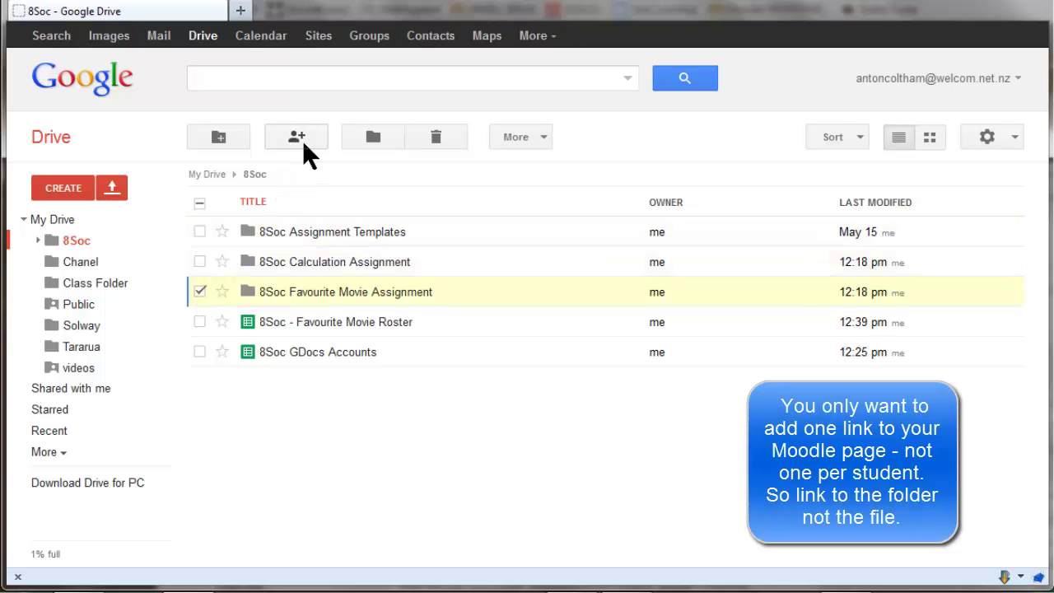
click(304, 141)
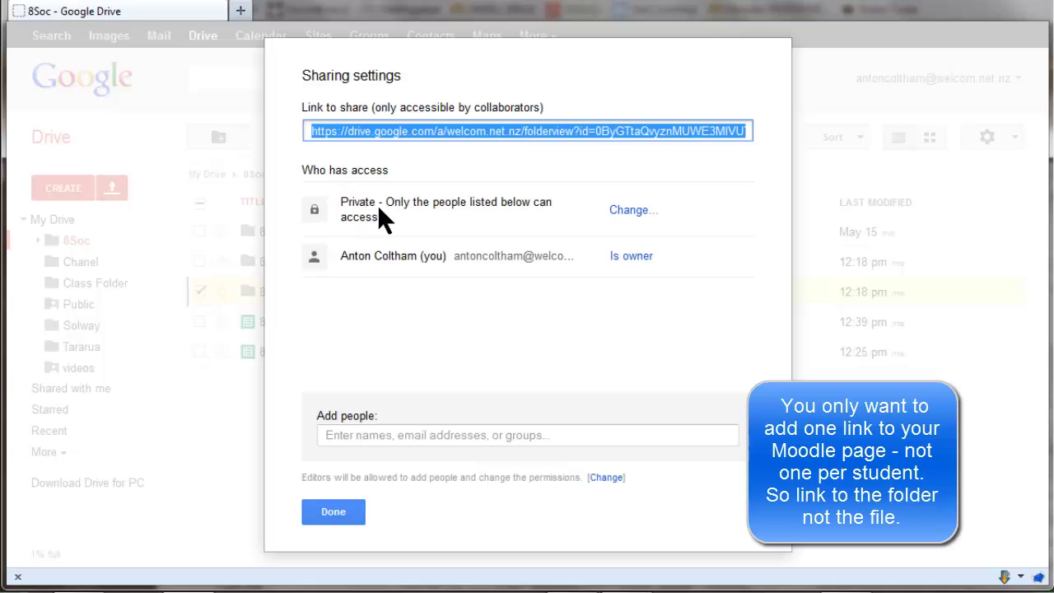
click(614, 211)
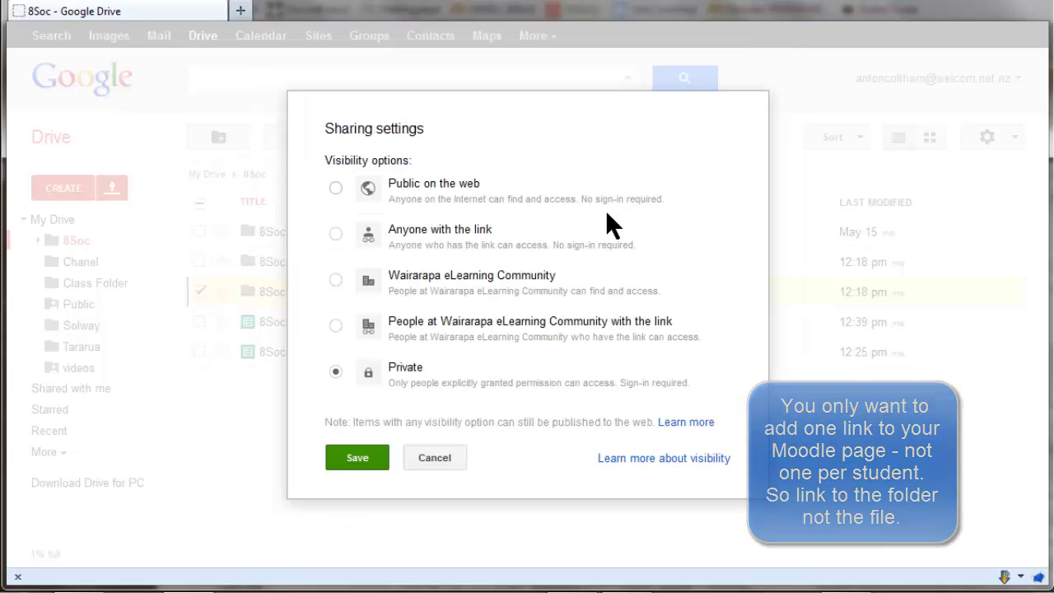
click(336, 233)
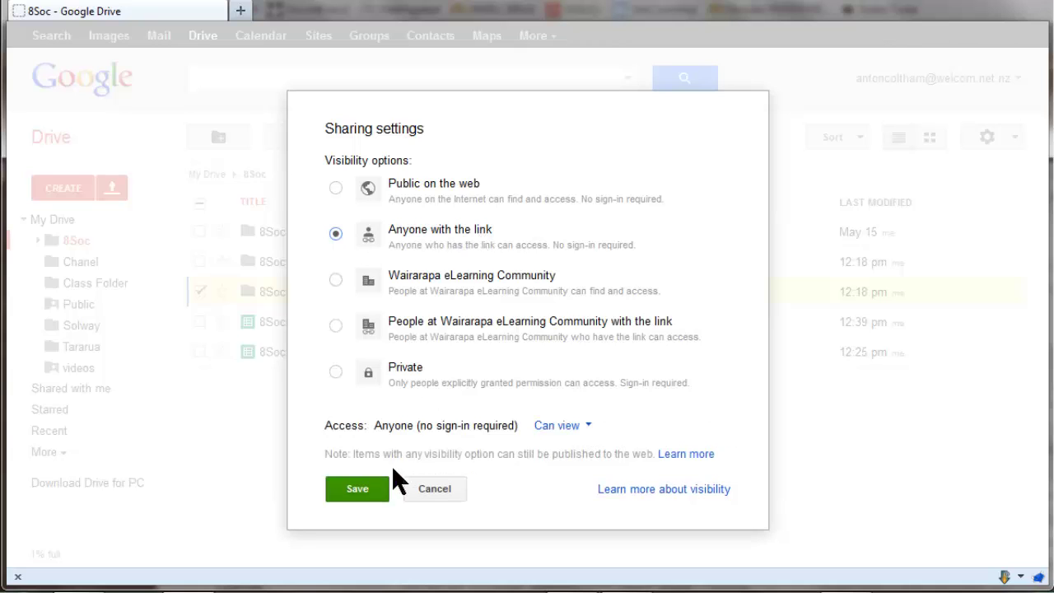
click(378, 489)
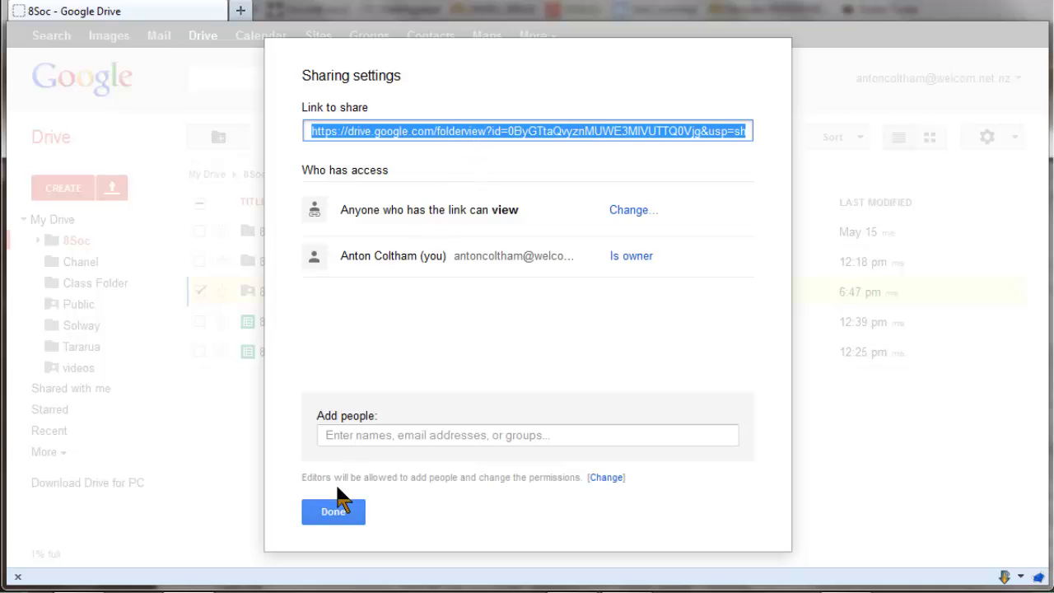
Step: Inside the assignment folder, select all ten student documents and set their sharing to Private
click(333, 512)
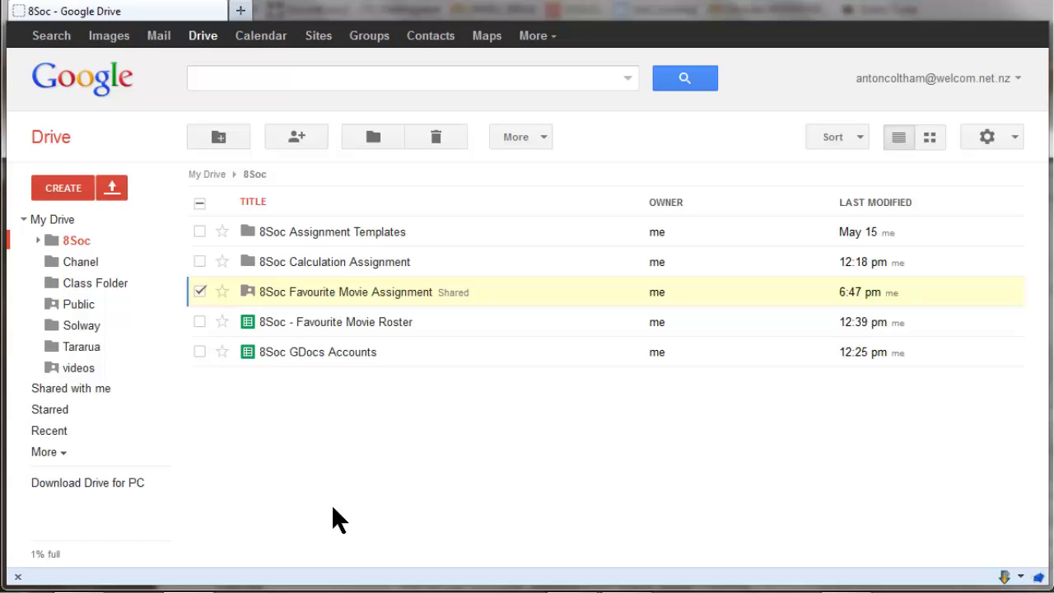
click(290, 294)
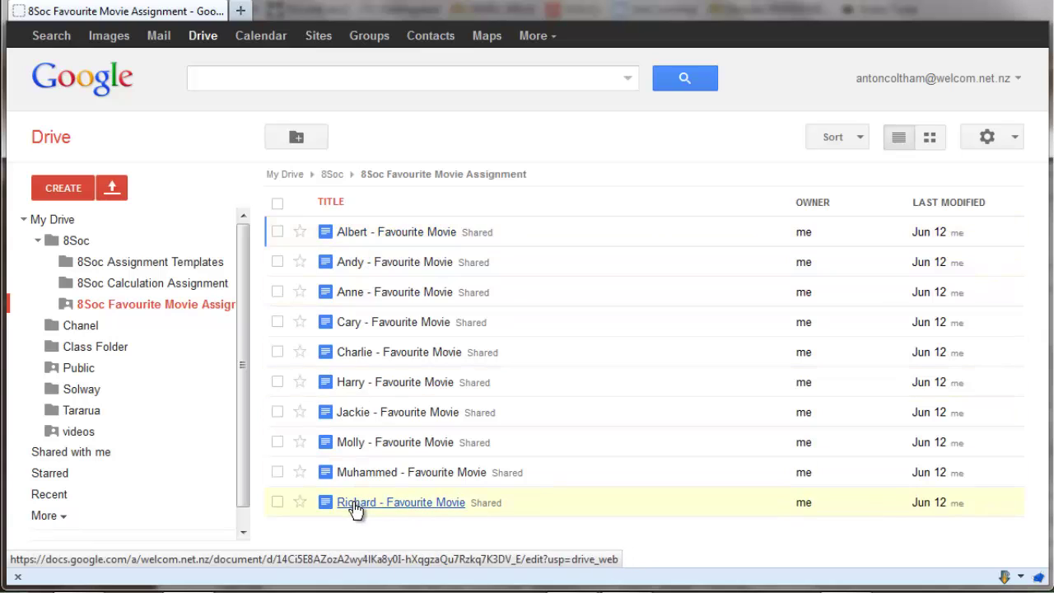
click(277, 203)
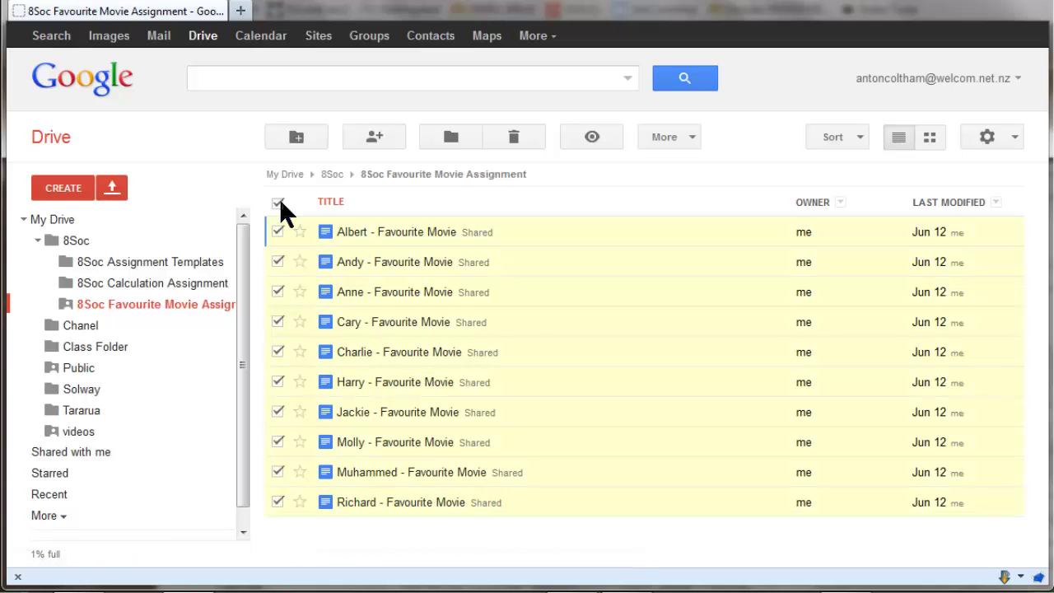
click(381, 138)
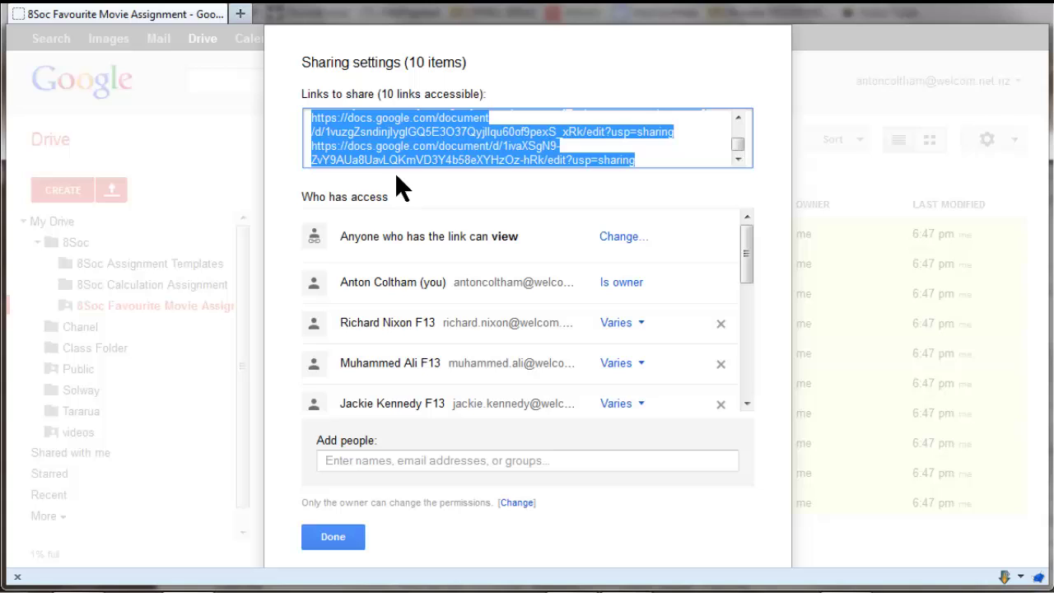
click(607, 241)
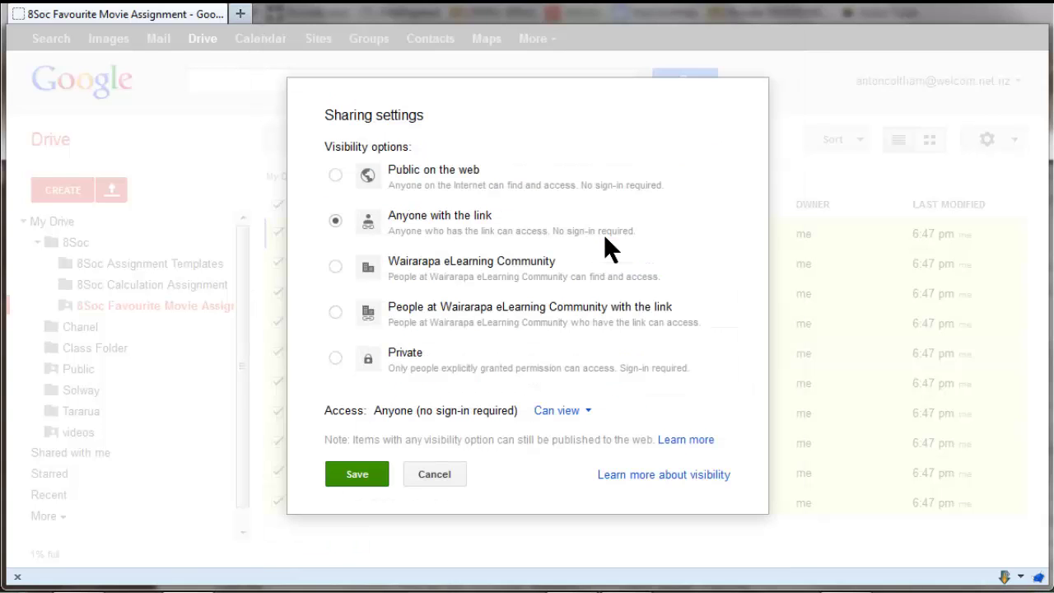
click(335, 358)
click(353, 445)
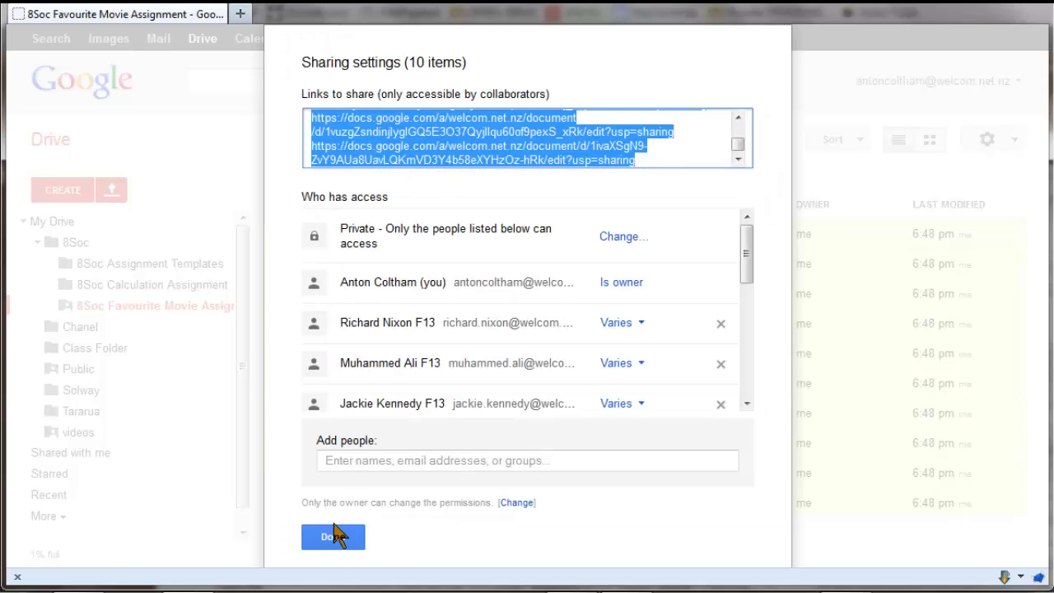
click(333, 537)
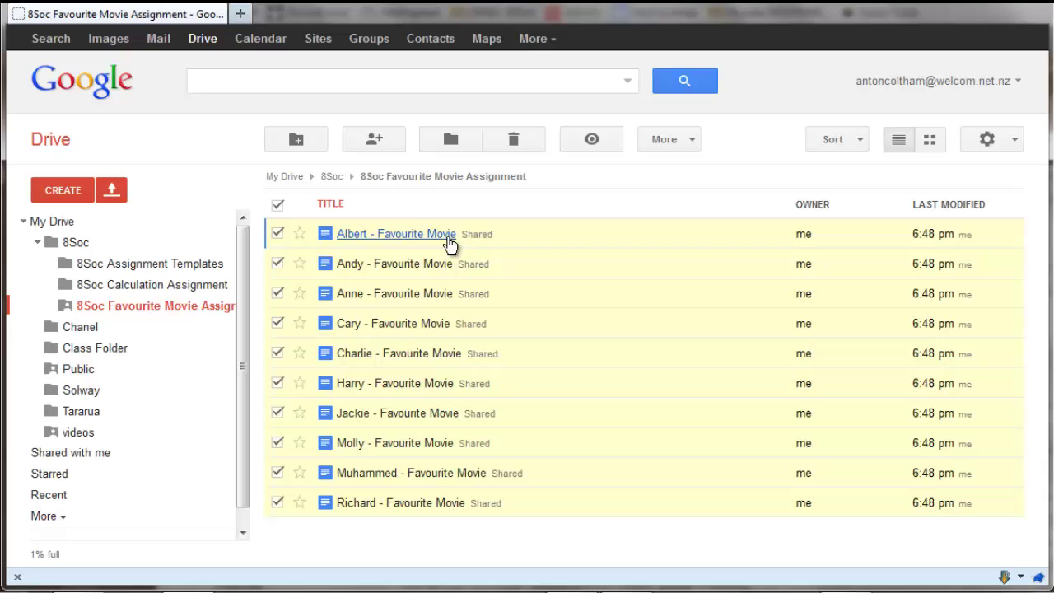
Step: Select only the first student's document and verify it is private but editable by that student
click(277, 207)
click(277, 234)
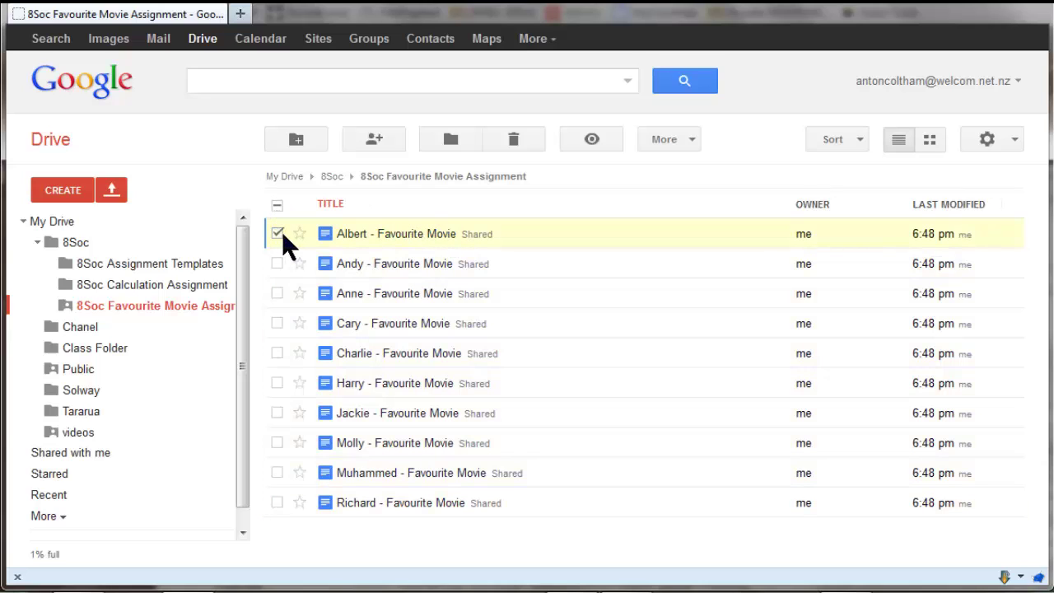
click(375, 137)
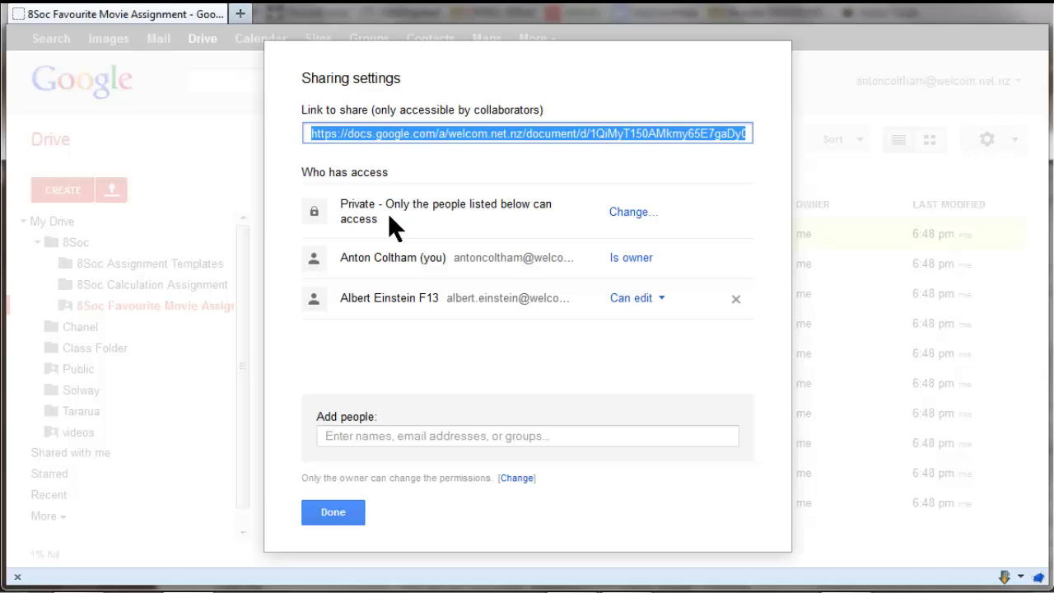
click(339, 512)
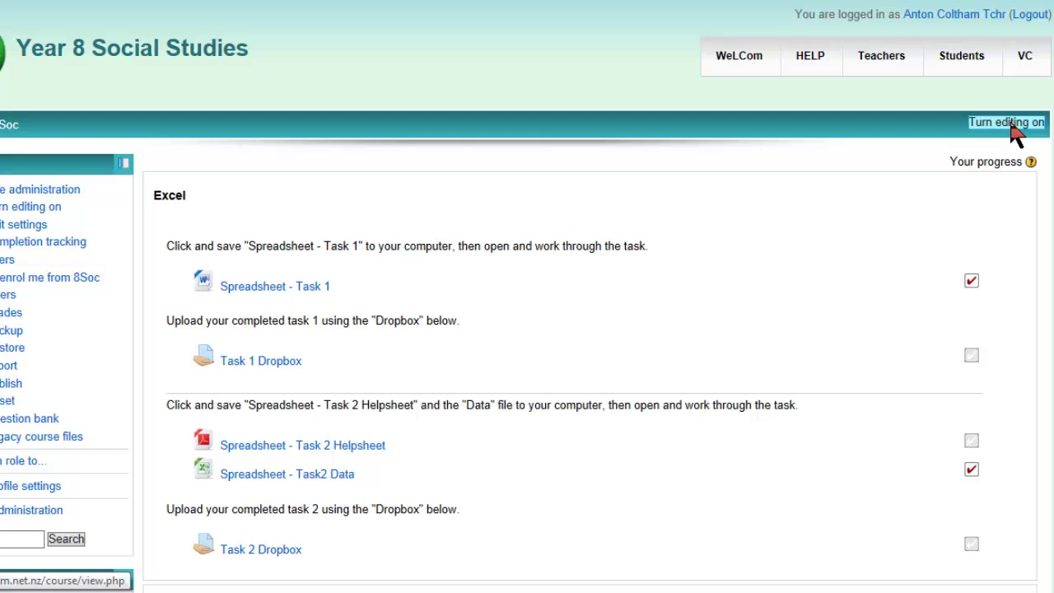
Step: Turn editing on, then look at the Assignment activity in the Google Docs section's chooser without adding anything
click(1011, 124)
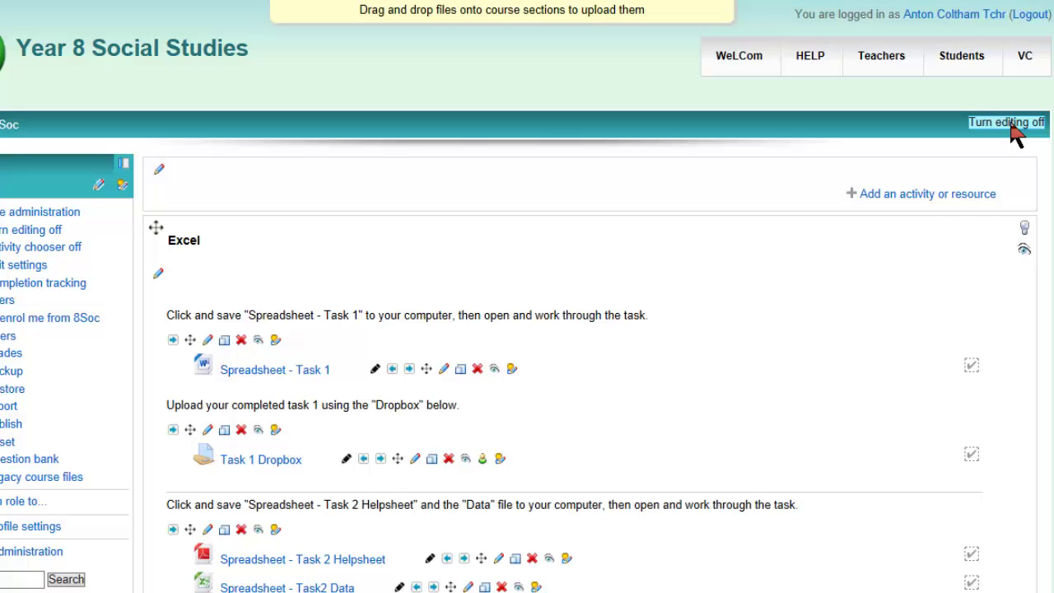
scroll(875, 346, down, 6)
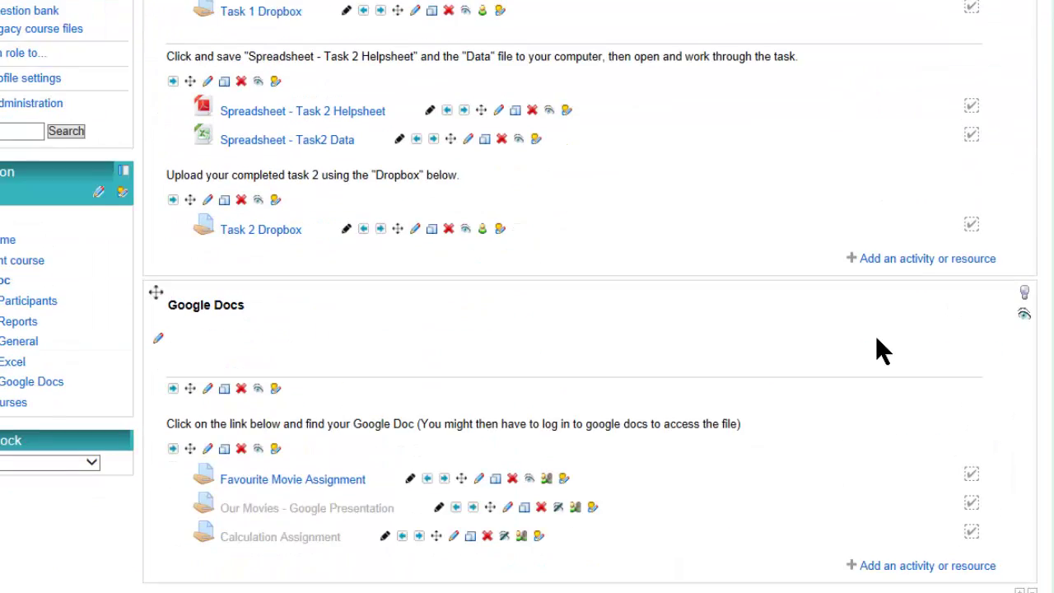
scroll(875, 353, down, 2)
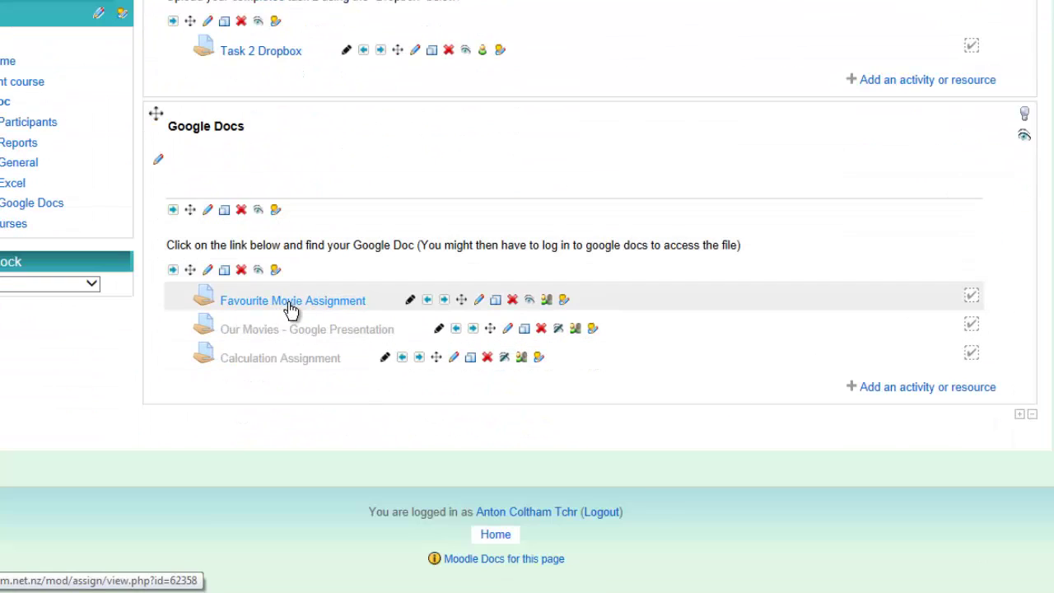
click(914, 386)
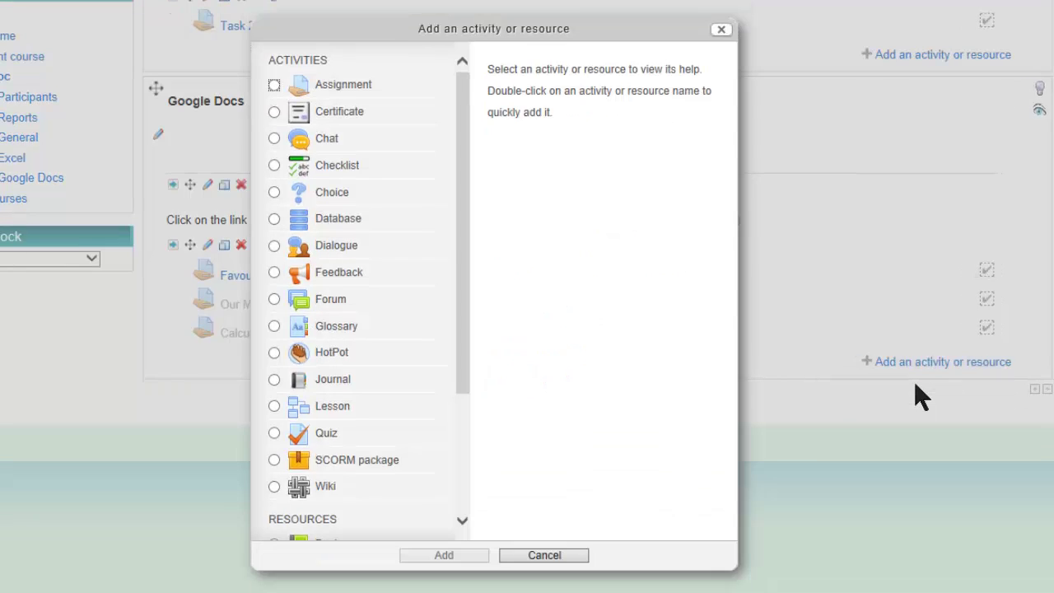
click(274, 84)
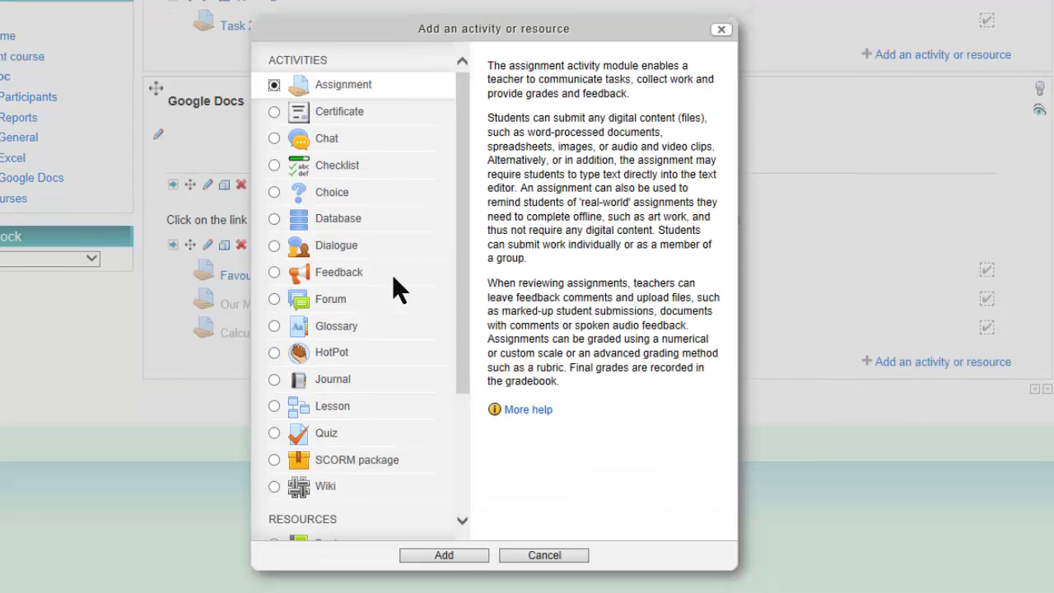
click(541, 558)
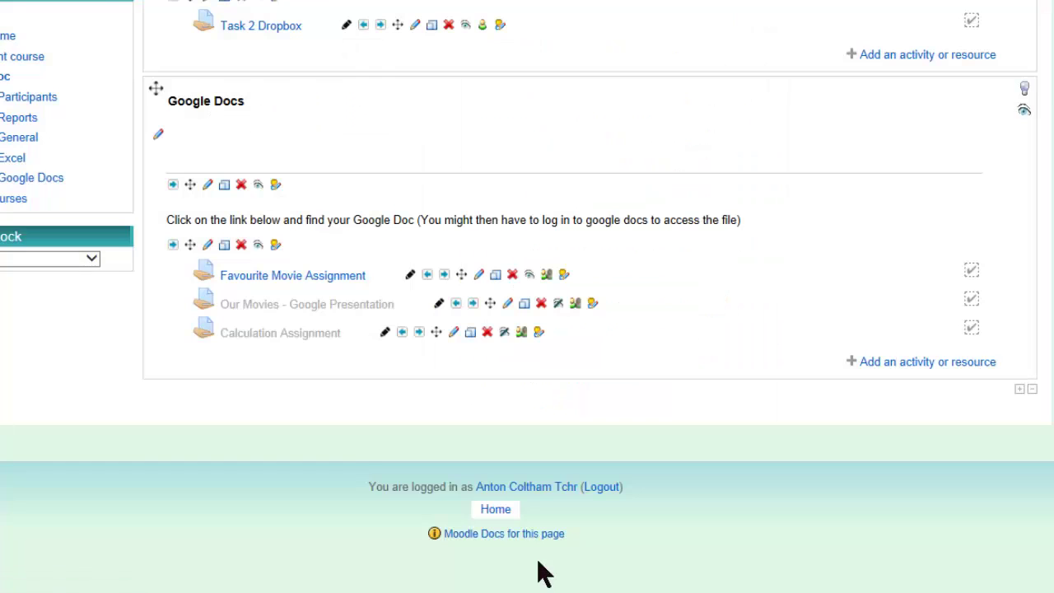
Step: Link the assignment description's 'Link to Google Doc folder' text to the Drive folder's shareable URL
click(476, 277)
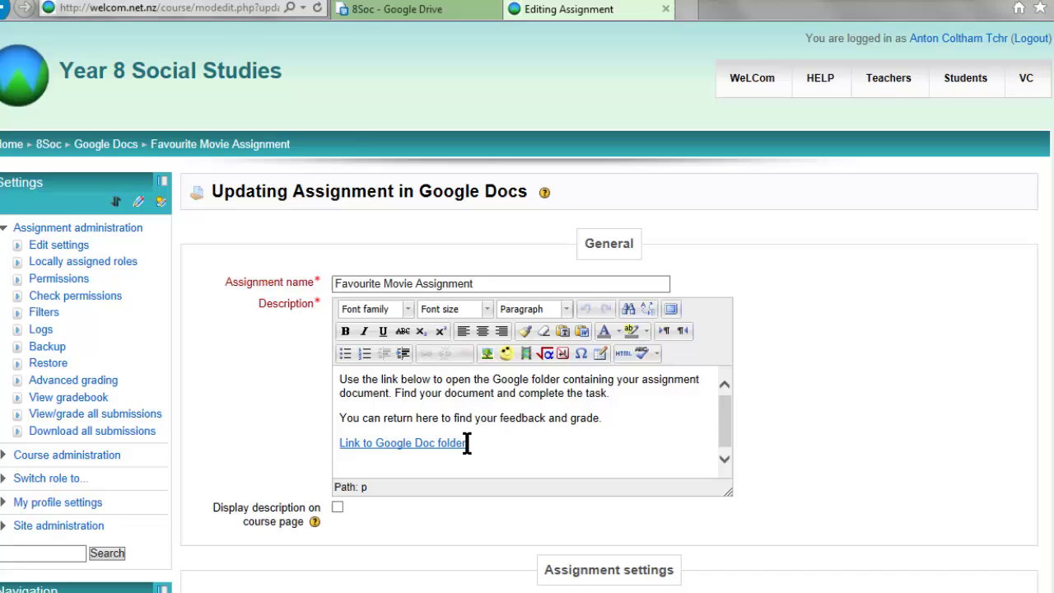
drag(466, 442, 339, 445)
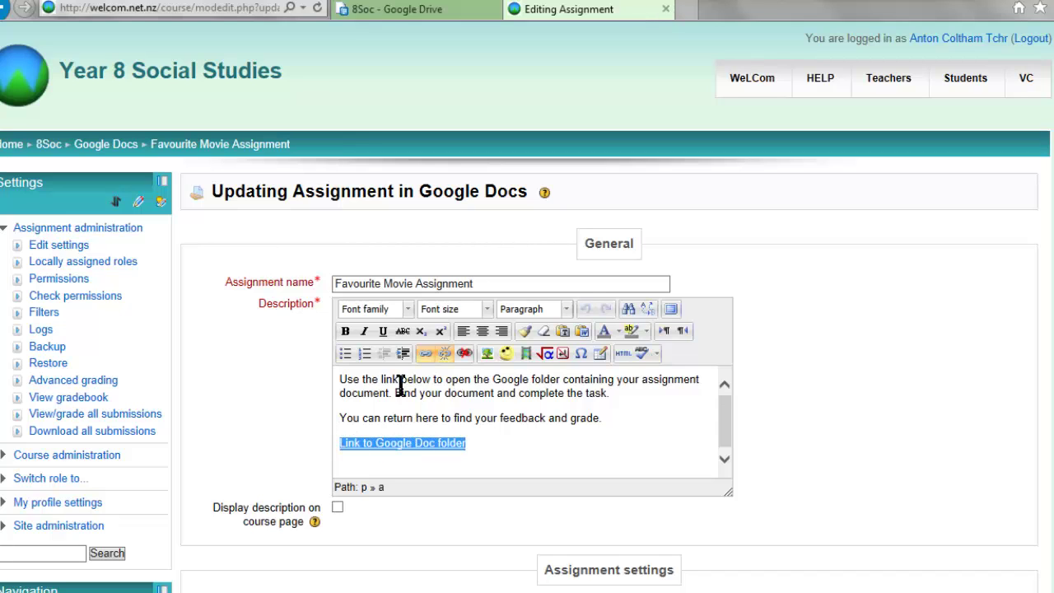
click(423, 354)
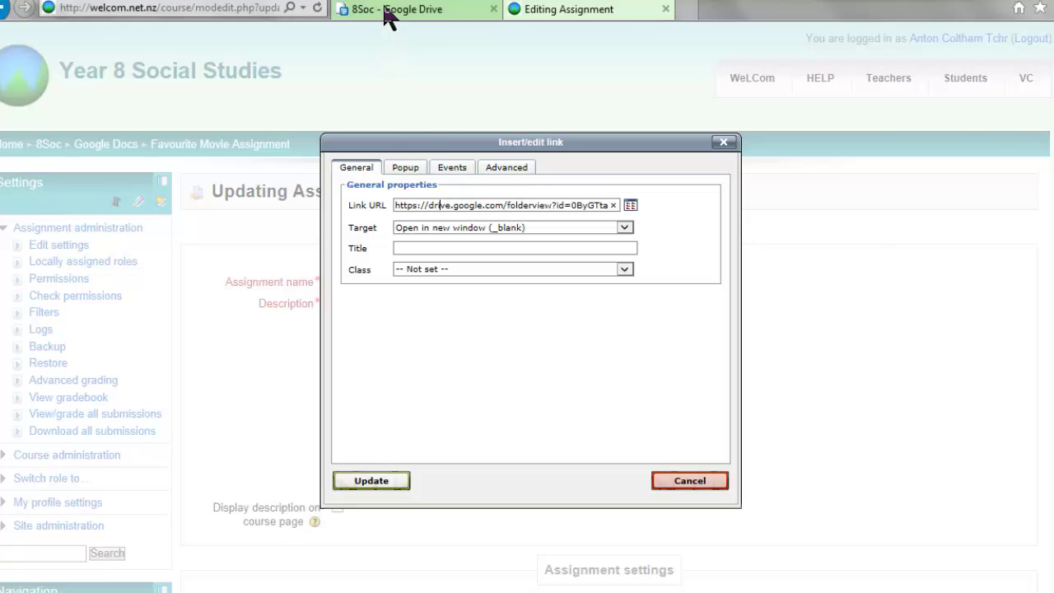
click(387, 9)
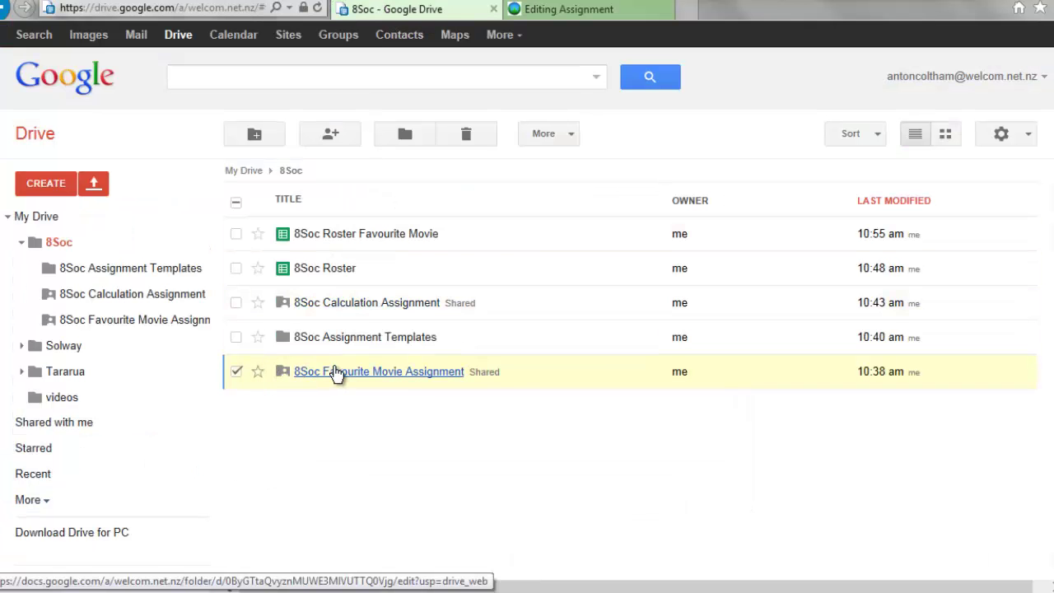
click(338, 130)
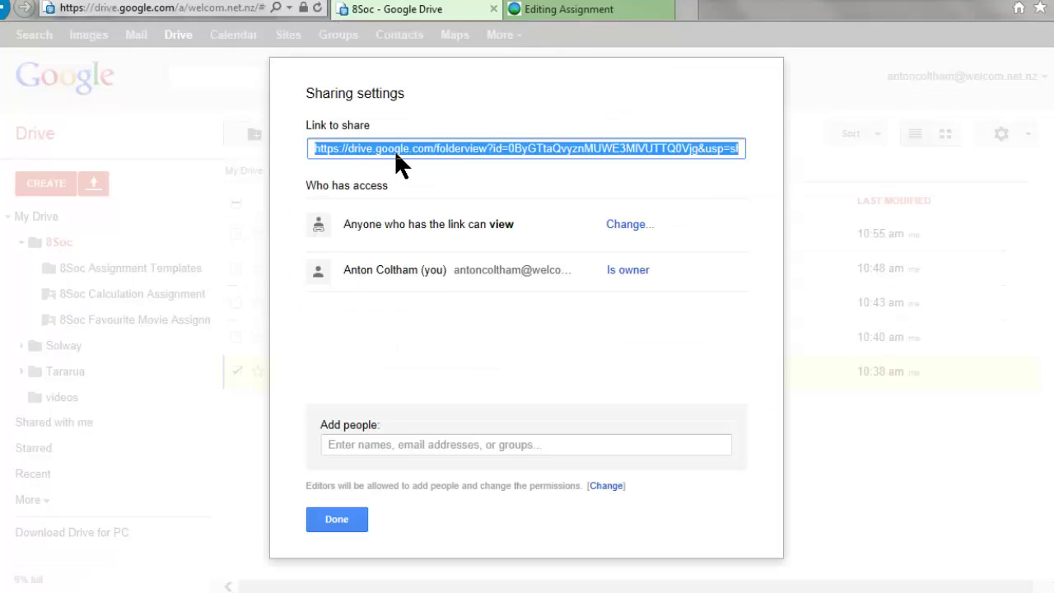
click(568, 10)
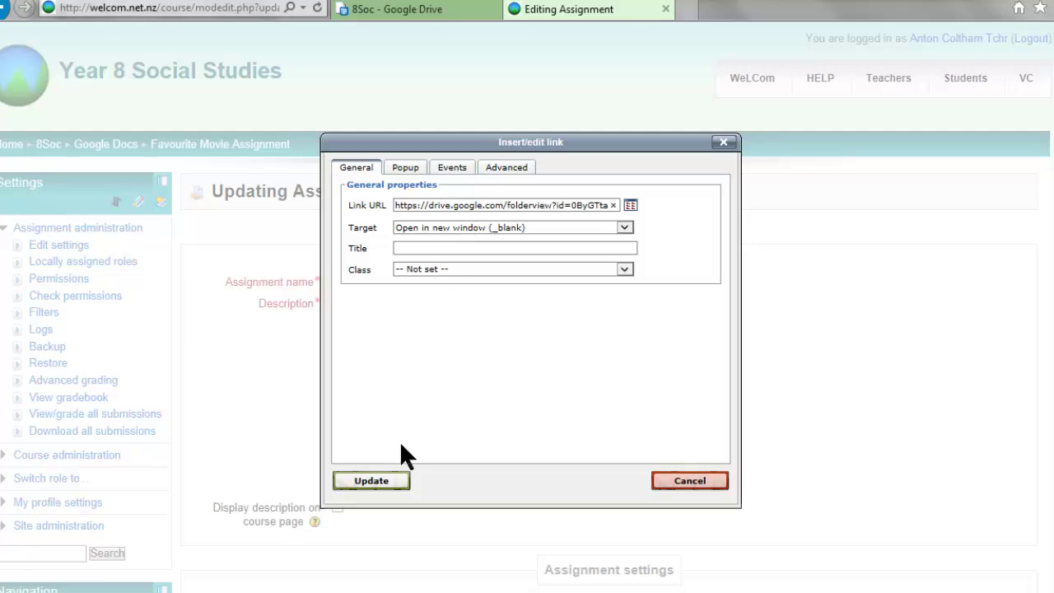
click(372, 481)
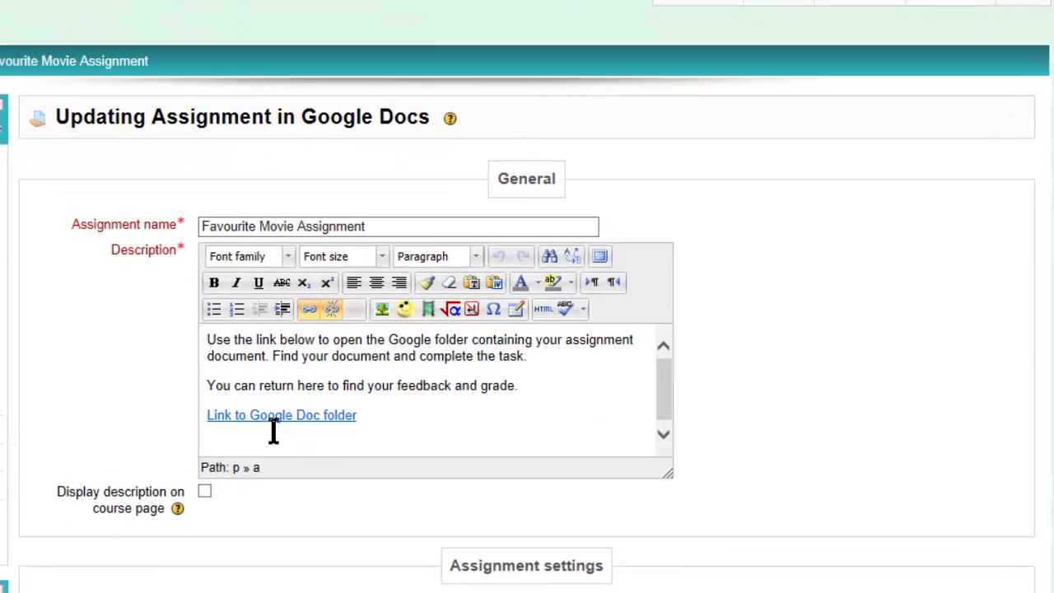
Step: Save the Favourite Movie Assignment settings and return to the course's Google Docs section
scroll(274, 449, down, 6)
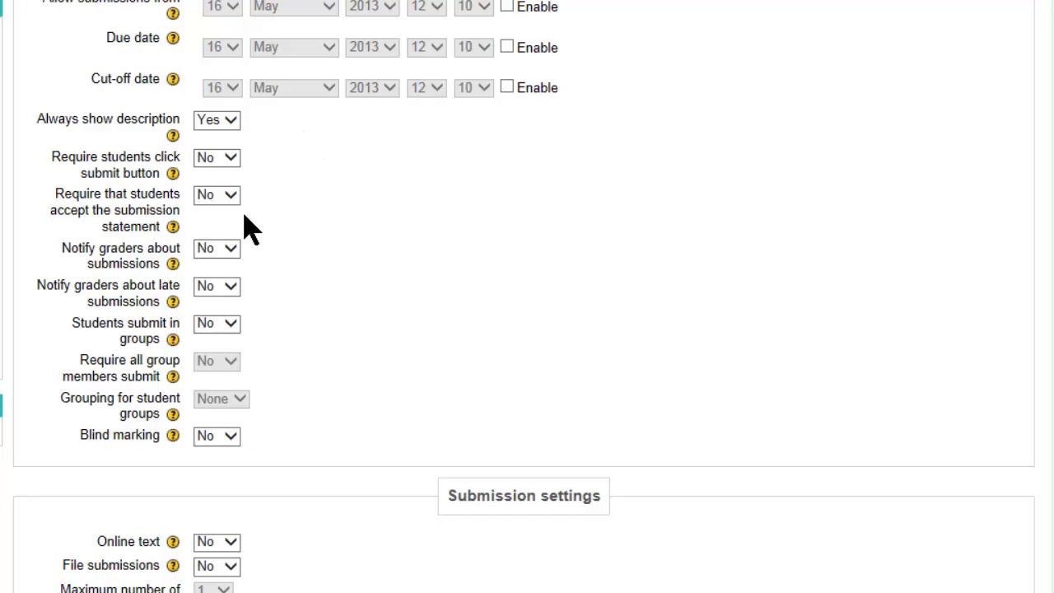
scroll(317, 245, down, 4)
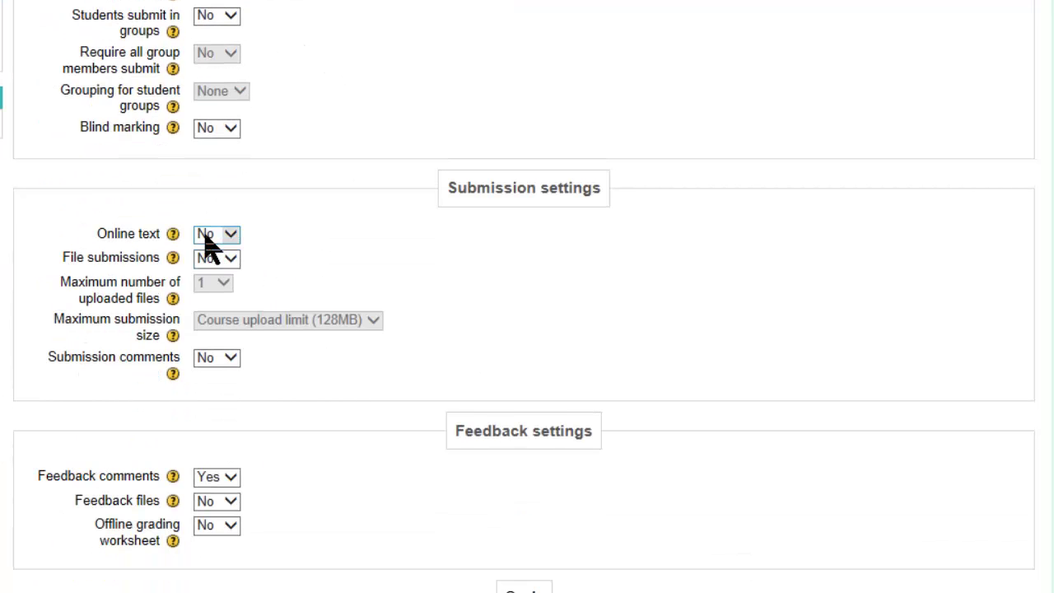
scroll(317, 256, down, 4)
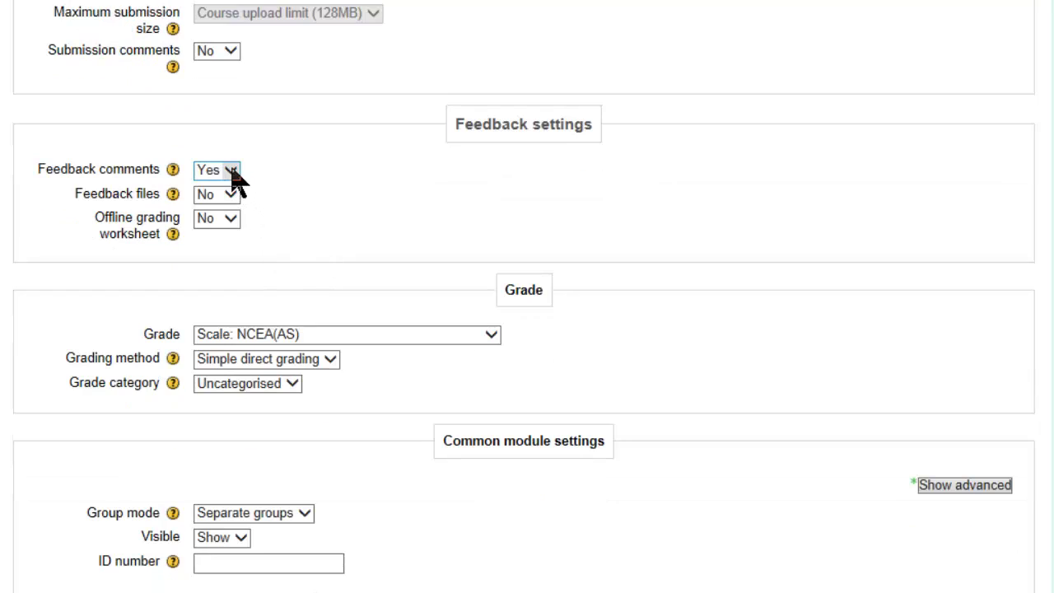
scroll(322, 192, down, 3)
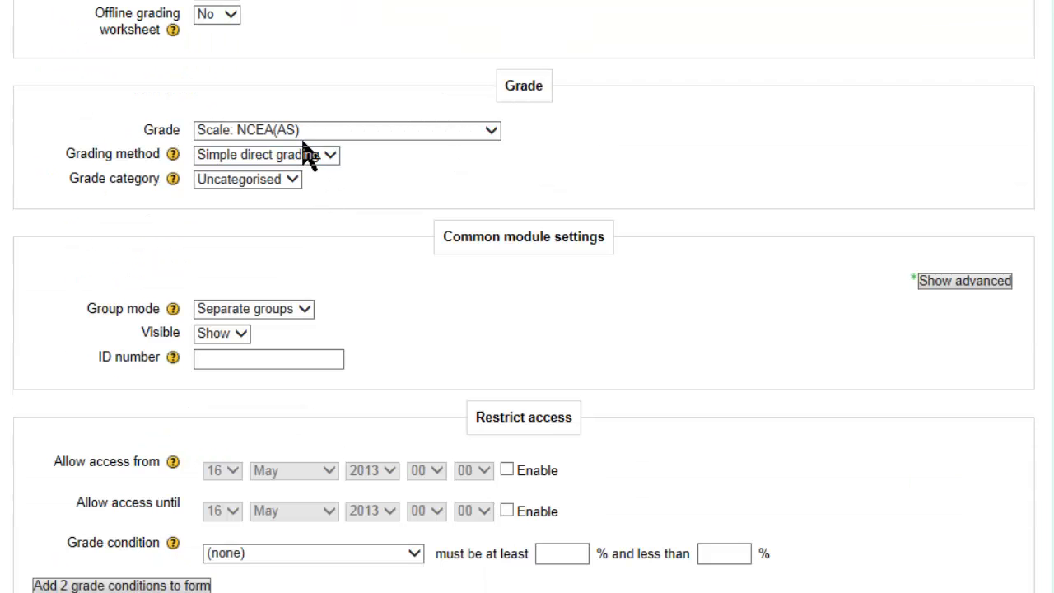
scroll(370, 195, down, 8)
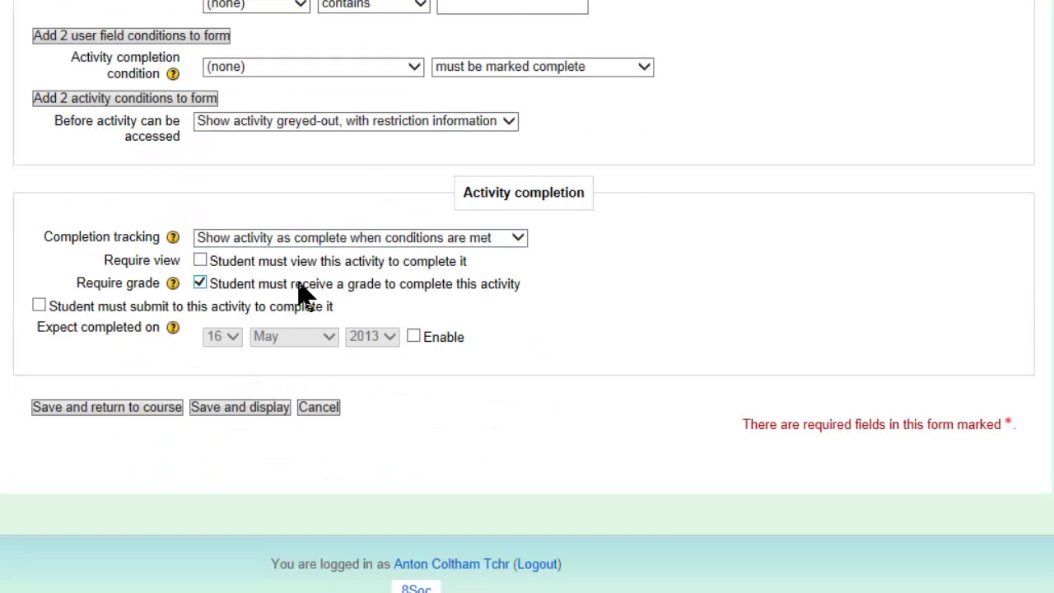
click(153, 412)
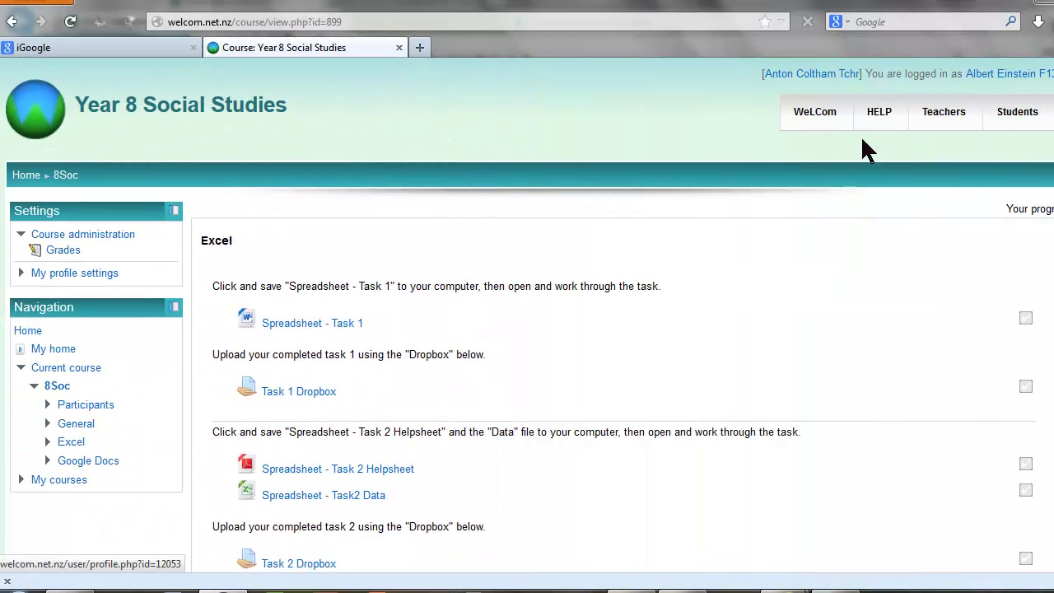
scroll(623, 348, down, 3)
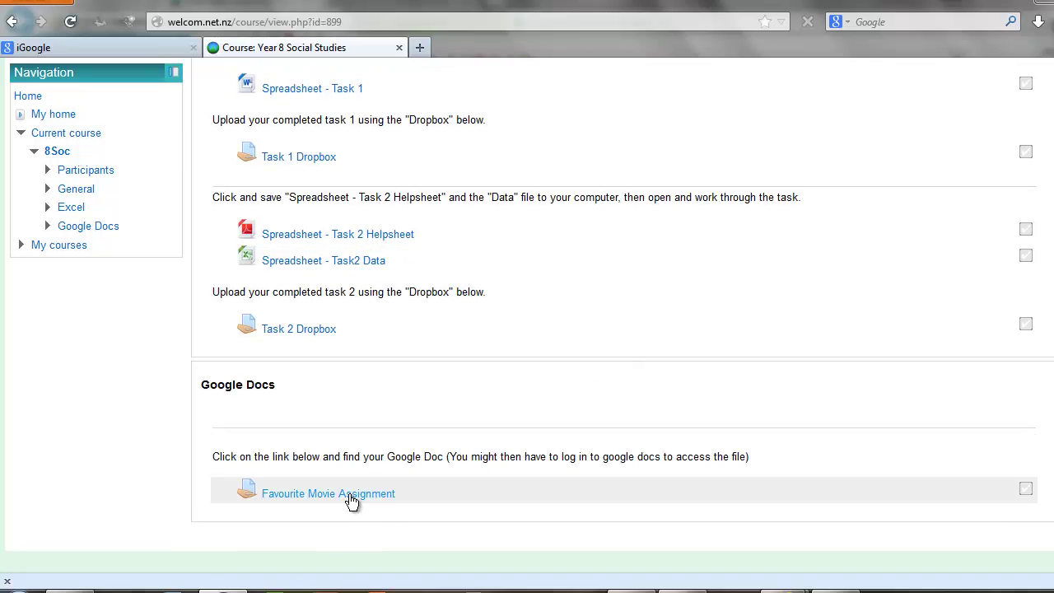
Step: Open the Favourite Movie Assignment's 'Link to Google Doc folder' and sign in to Google as the student
click(349, 494)
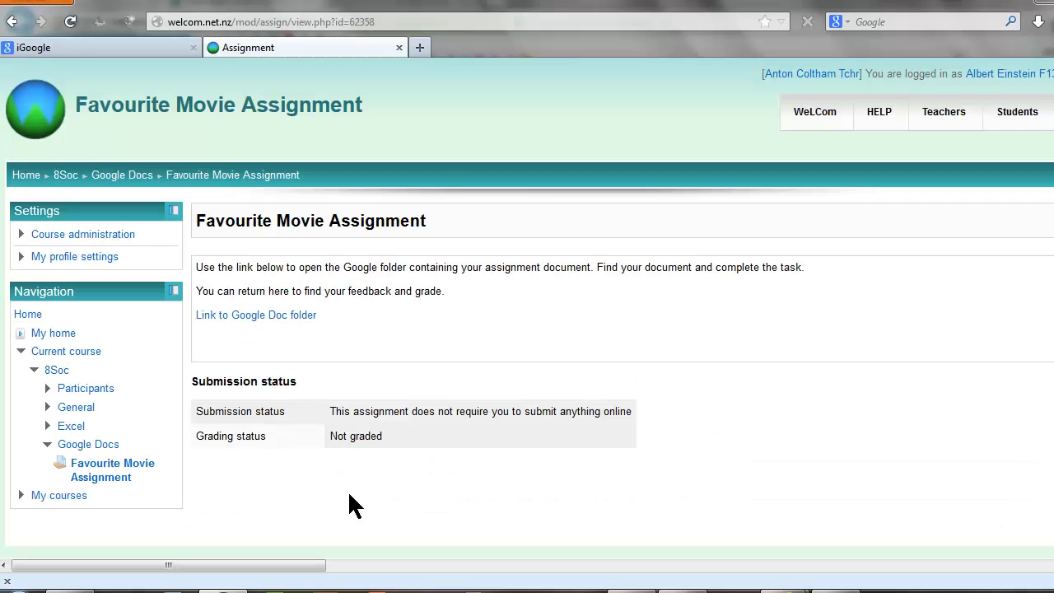
click(305, 316)
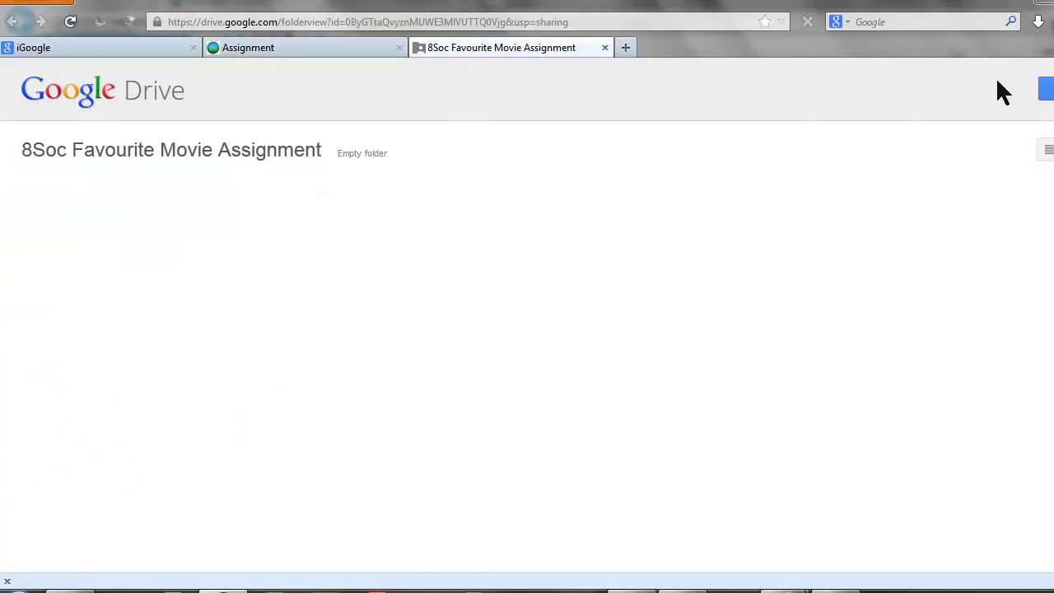
click(1046, 92)
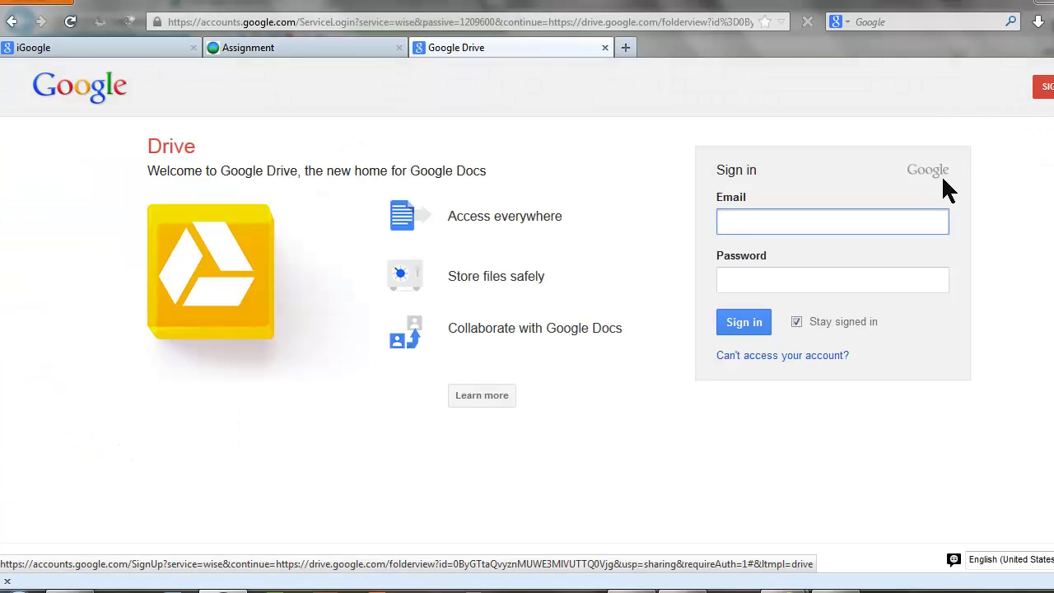
click(829, 278)
click(745, 330)
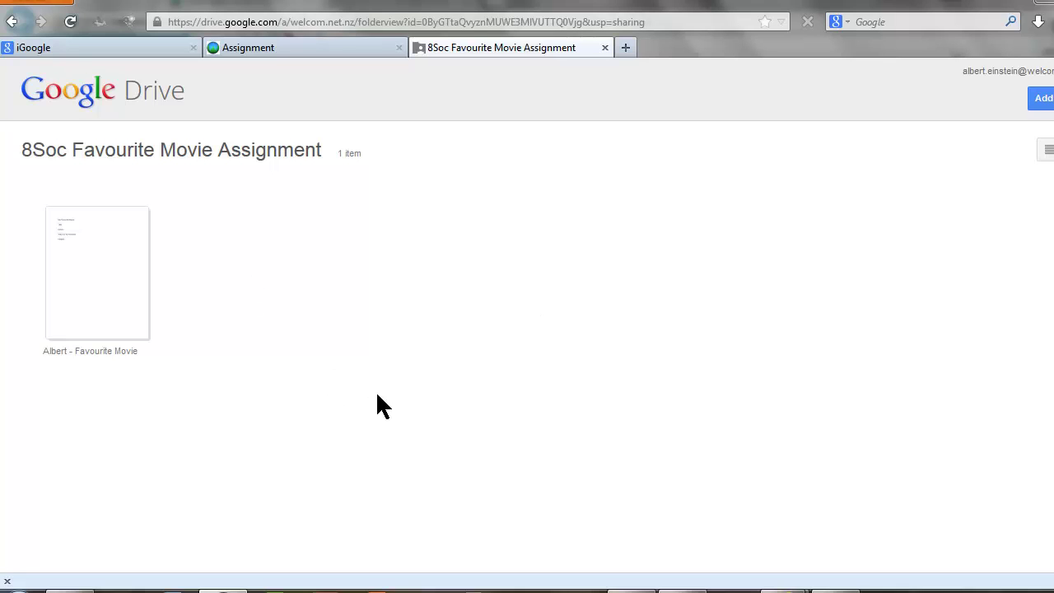
Step: Open the student's Favourite Movie document in Google Docs and type 'Young' under Movie Title
click(135, 252)
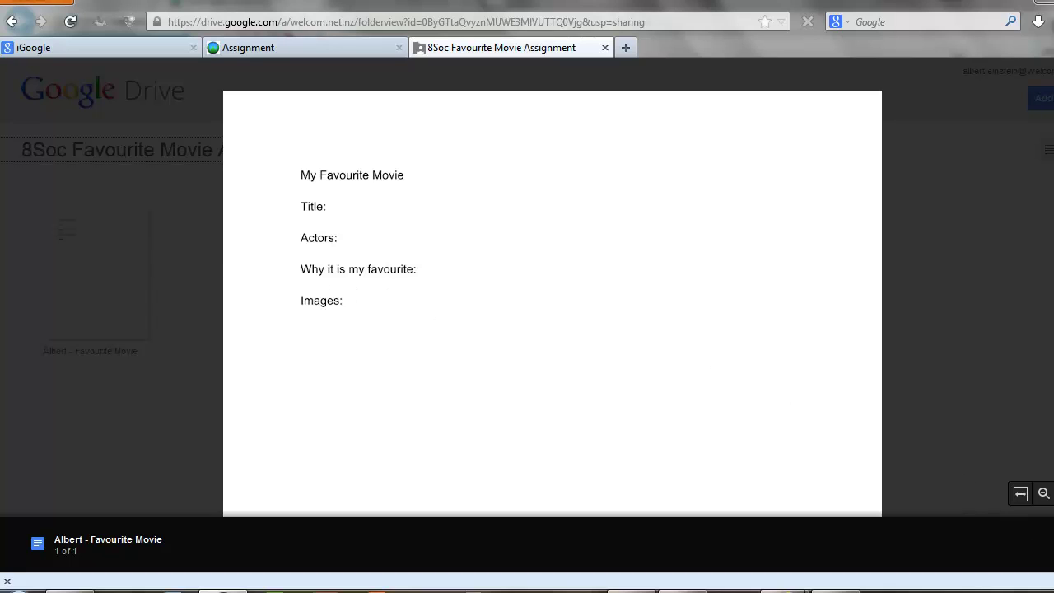
key(Return)
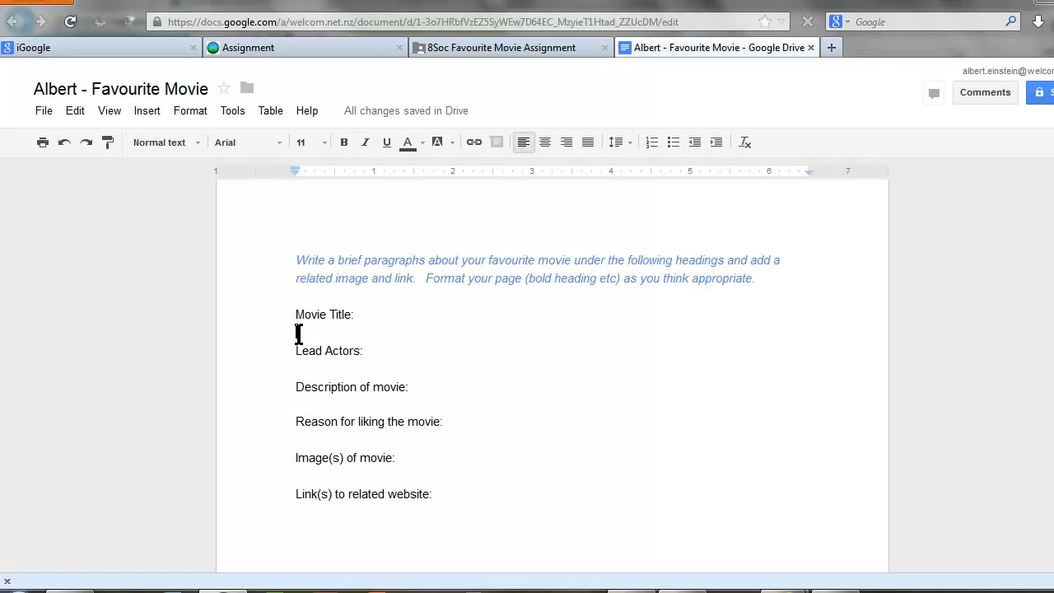
text(Y)
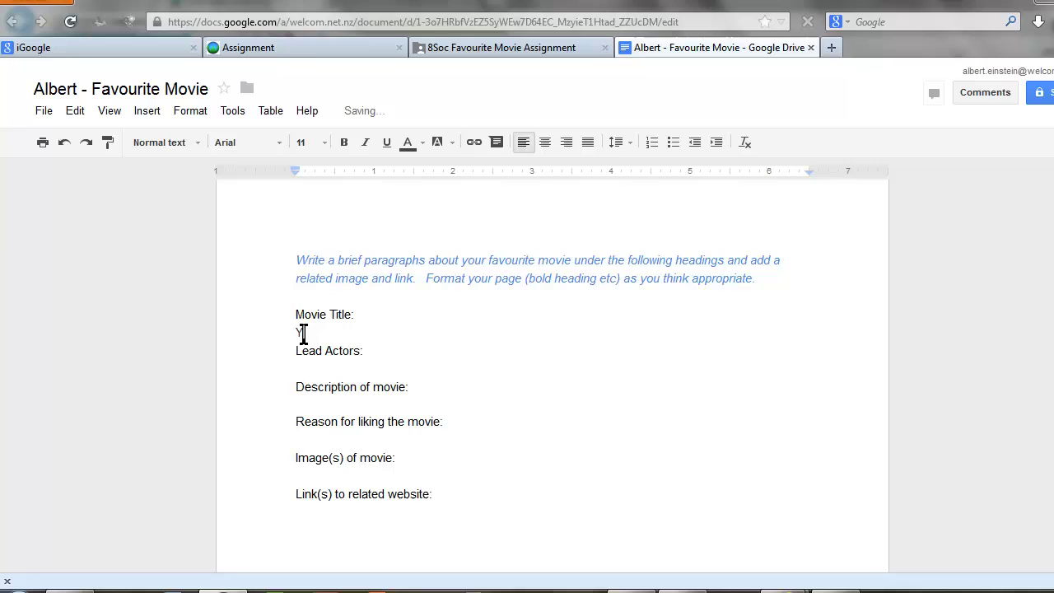
text(oung)
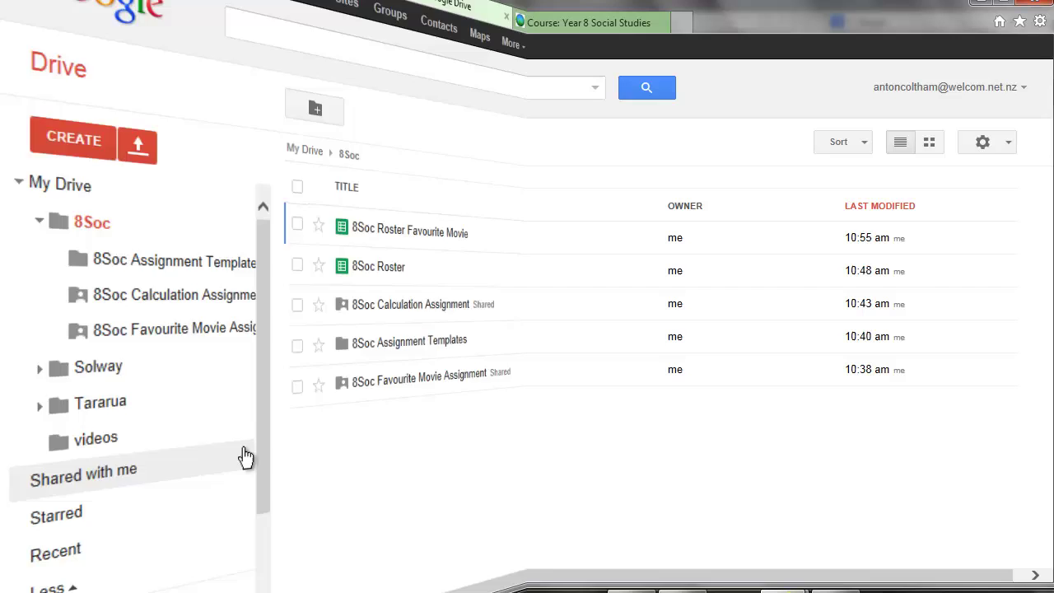
Step: As the teacher, open the assignment folder and the student's completed Favourite Movie doc
click(397, 372)
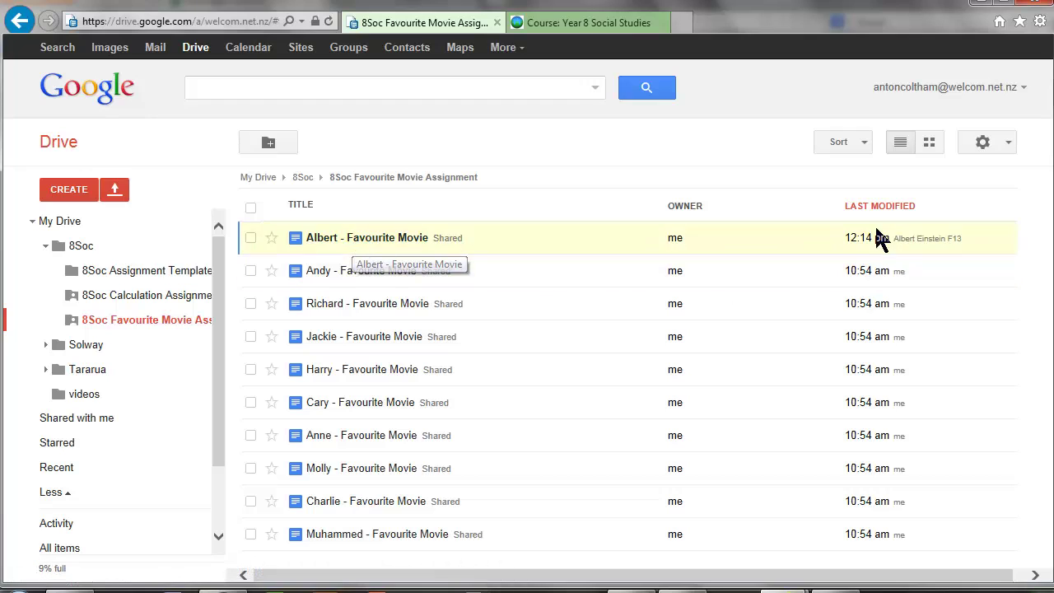
click(387, 239)
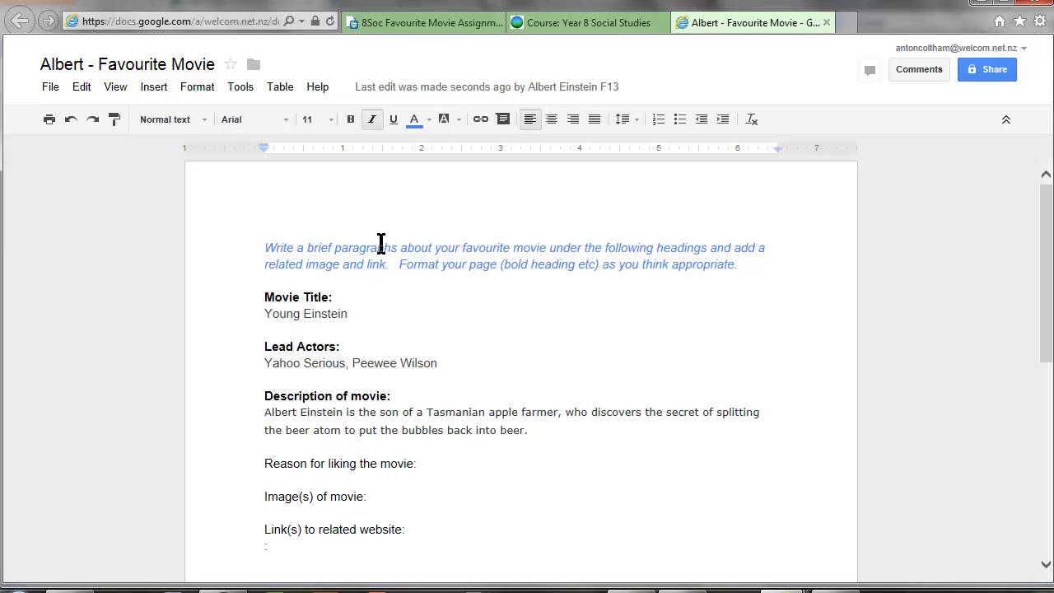
Step: Comment on the copied movie description telling the student there's no copying and pasting
drag(265, 413, 503, 436)
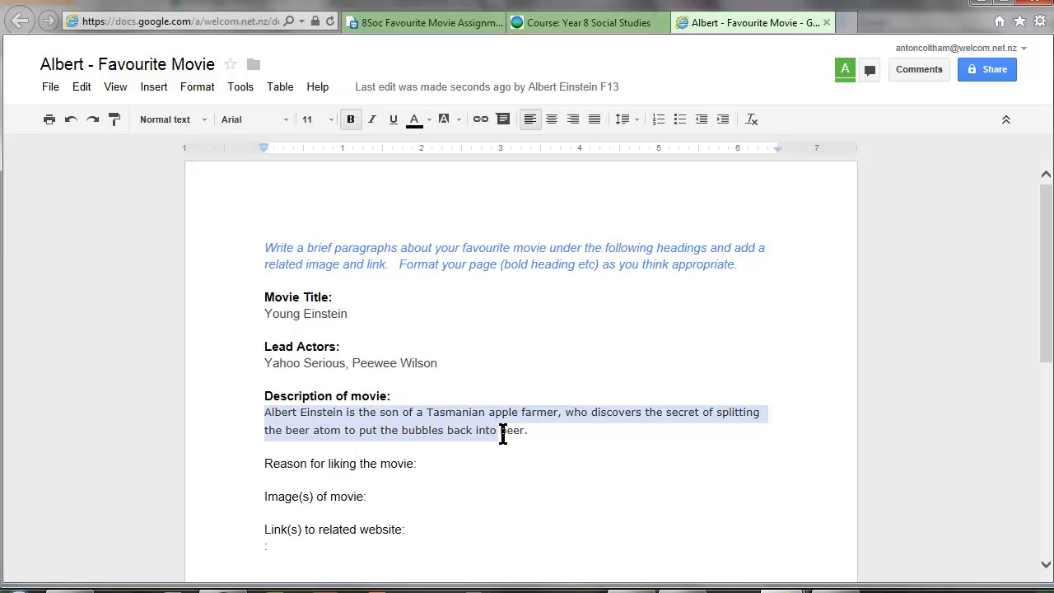
right_click(449, 420)
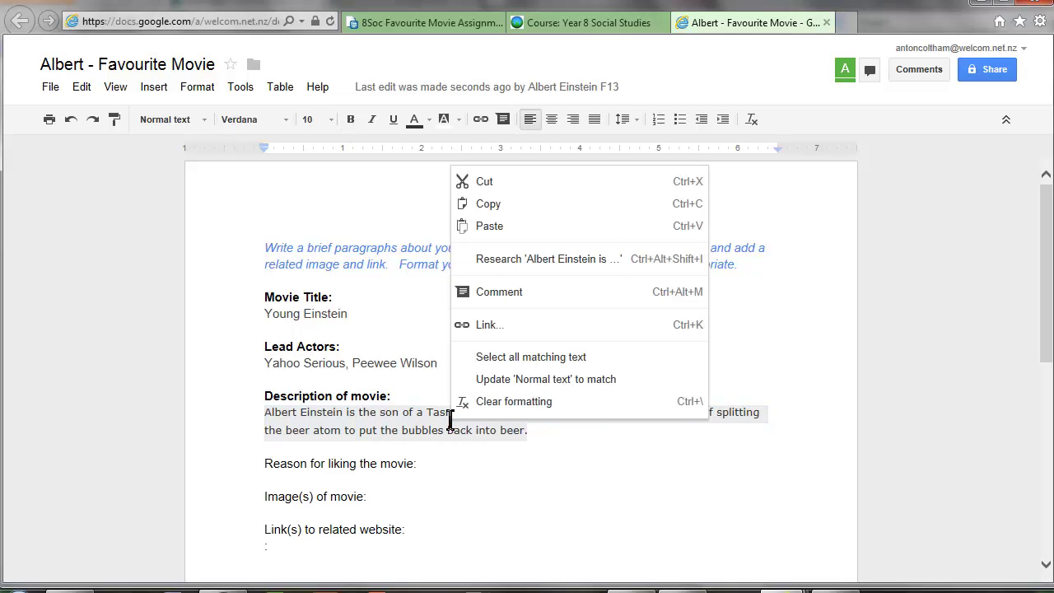
click(475, 293)
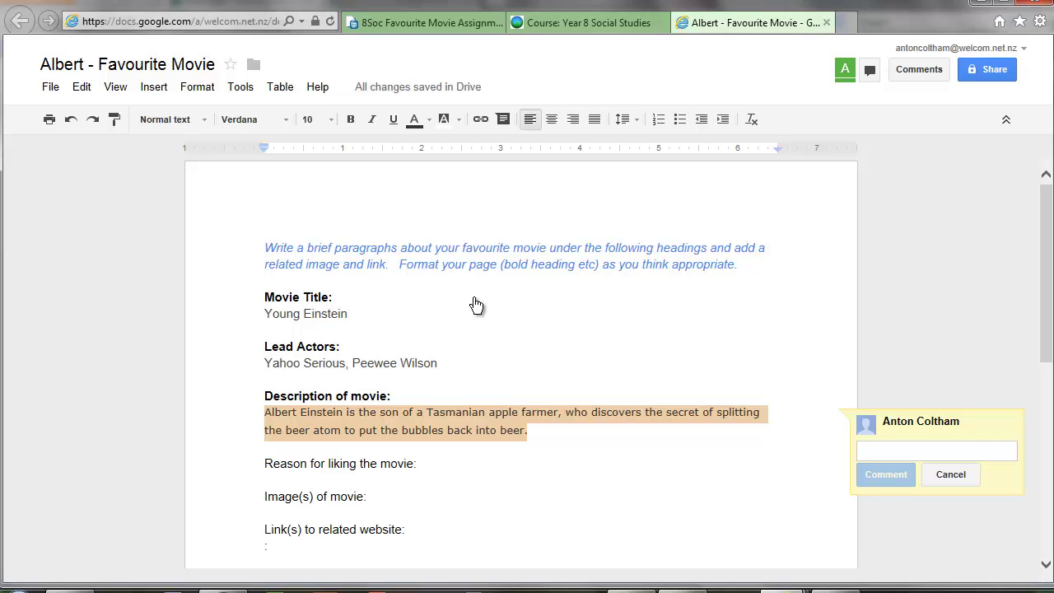
text(No copy and pasting, Albert :()
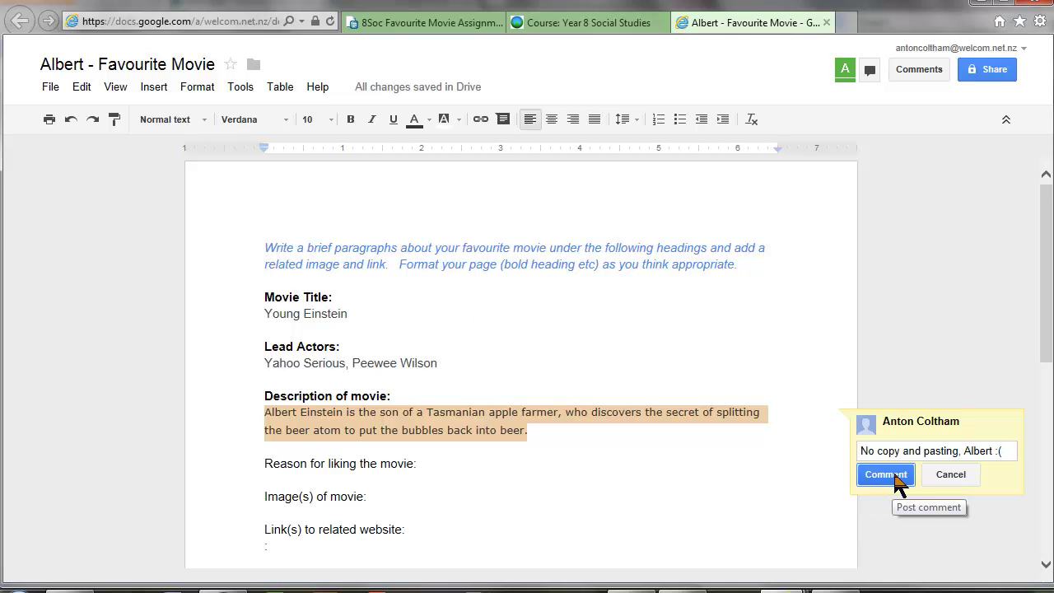
click(886, 475)
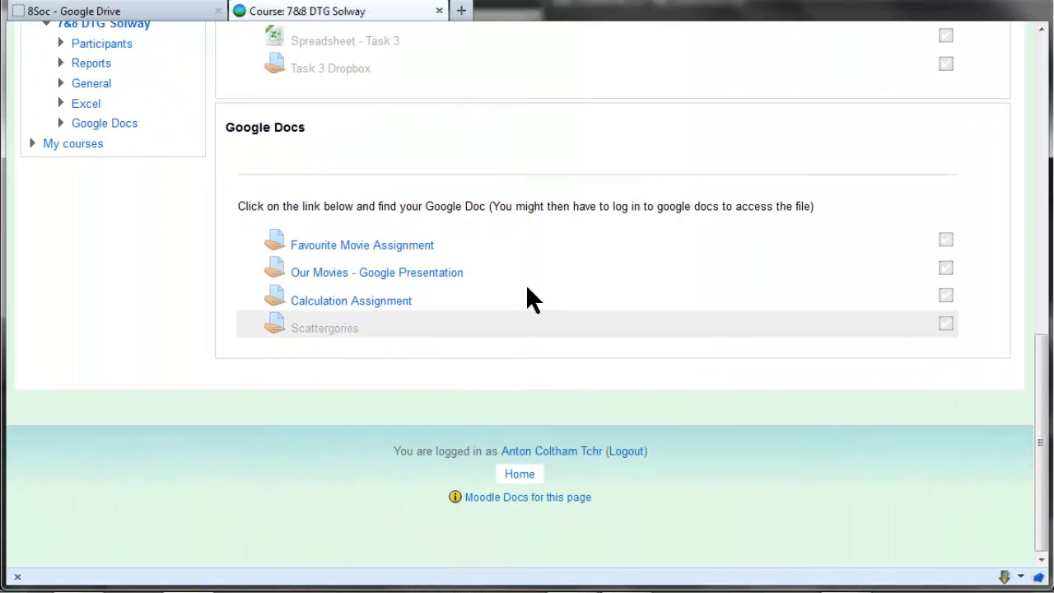
Step: Open the Favourite Movie Assignment's submissions and bring up the first student's grading form
click(403, 250)
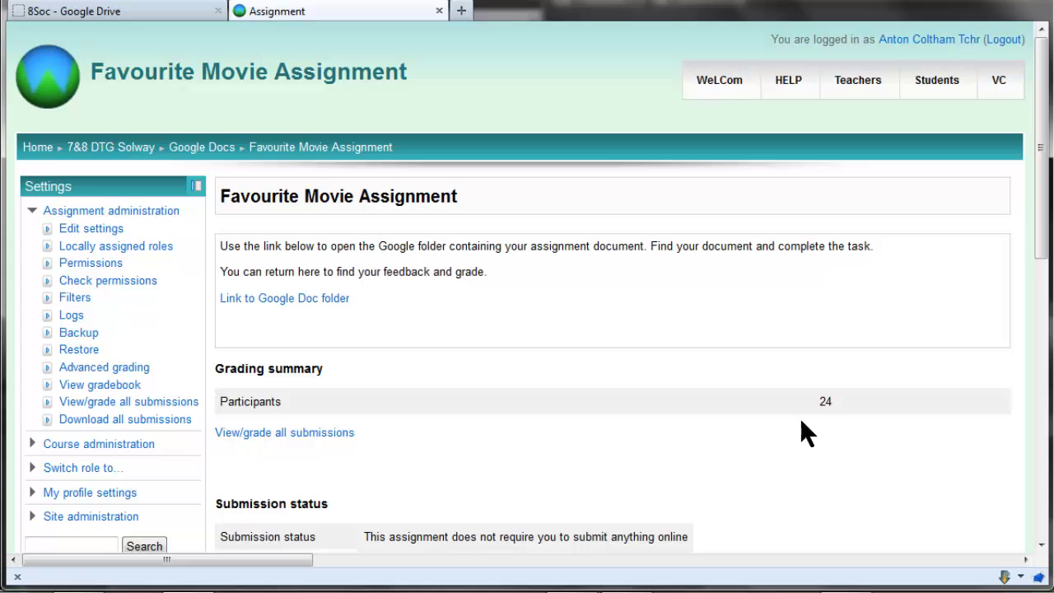
click(335, 436)
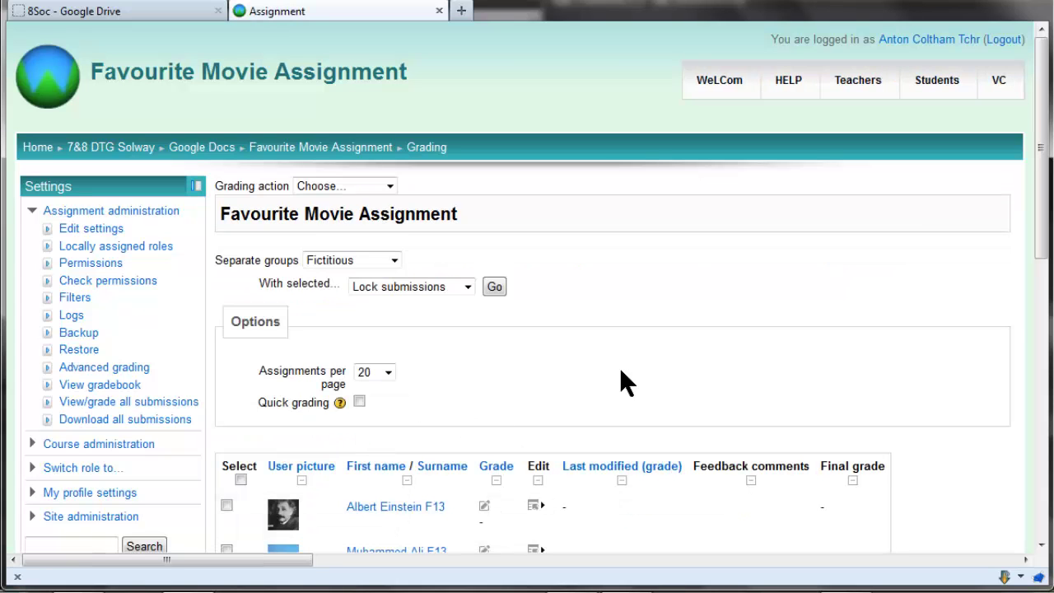
scroll(466, 369, down, 3)
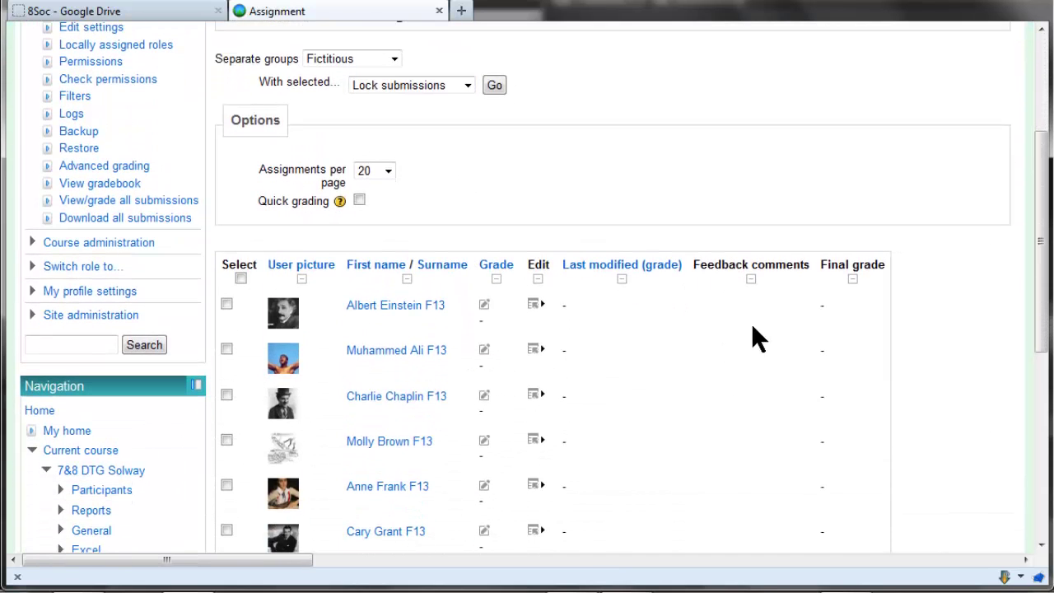
click(485, 304)
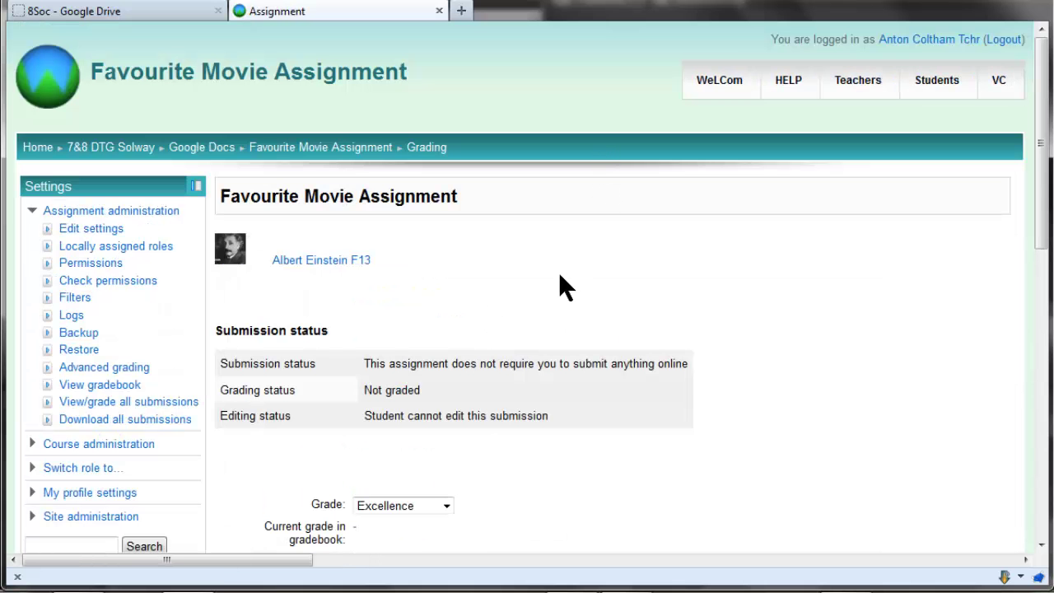
Step: Grade the first student Merit, with feedback praising the work but questioning the crazy formulae, and save
scroll(557, 276, down, 3)
click(447, 255)
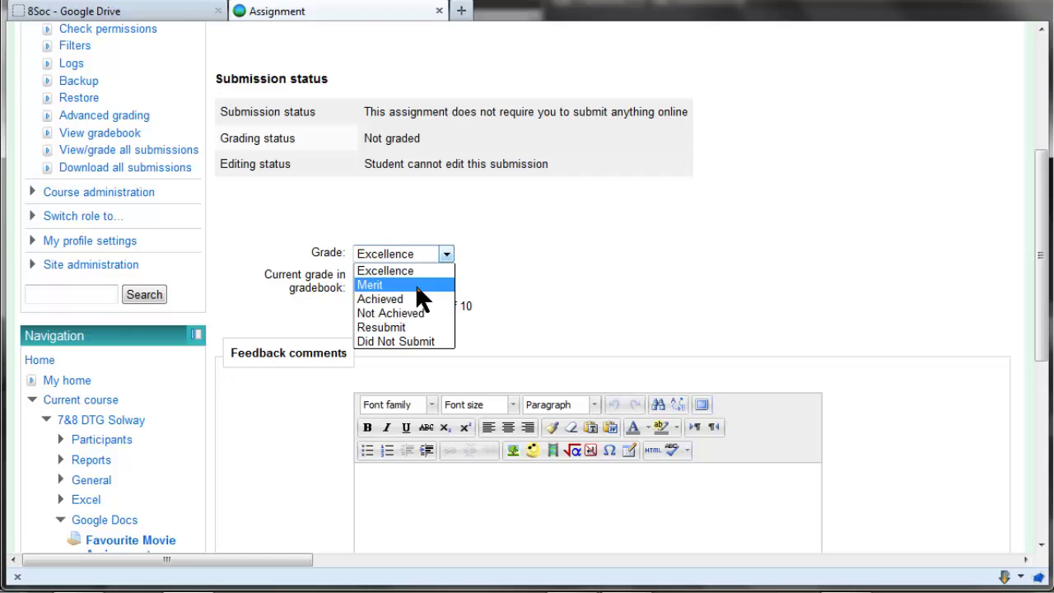
click(415, 283)
click(533, 496)
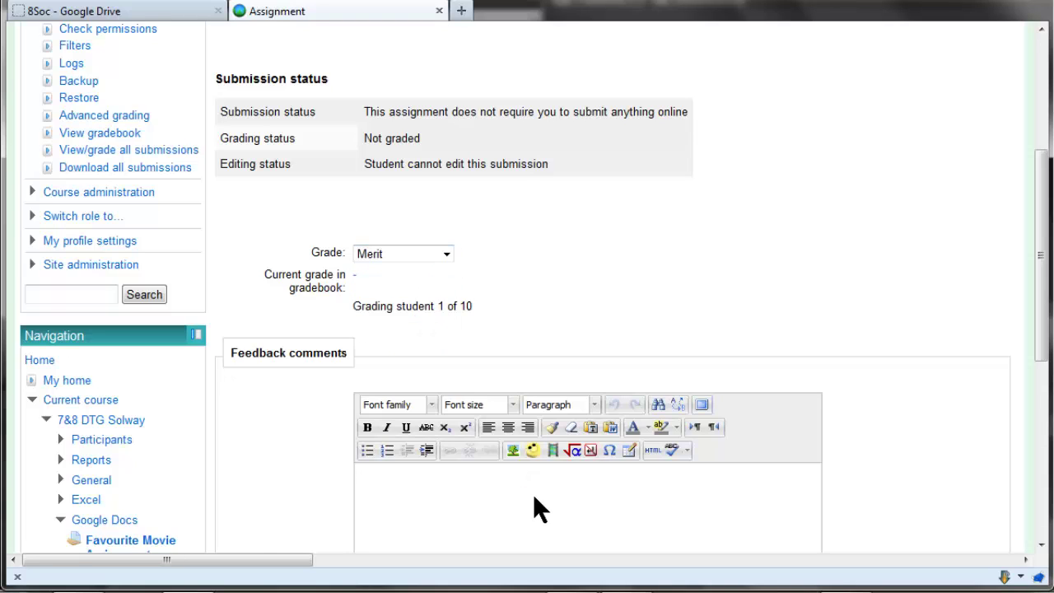
text(Good work, Albert. What's with all those crazy formulae though??)
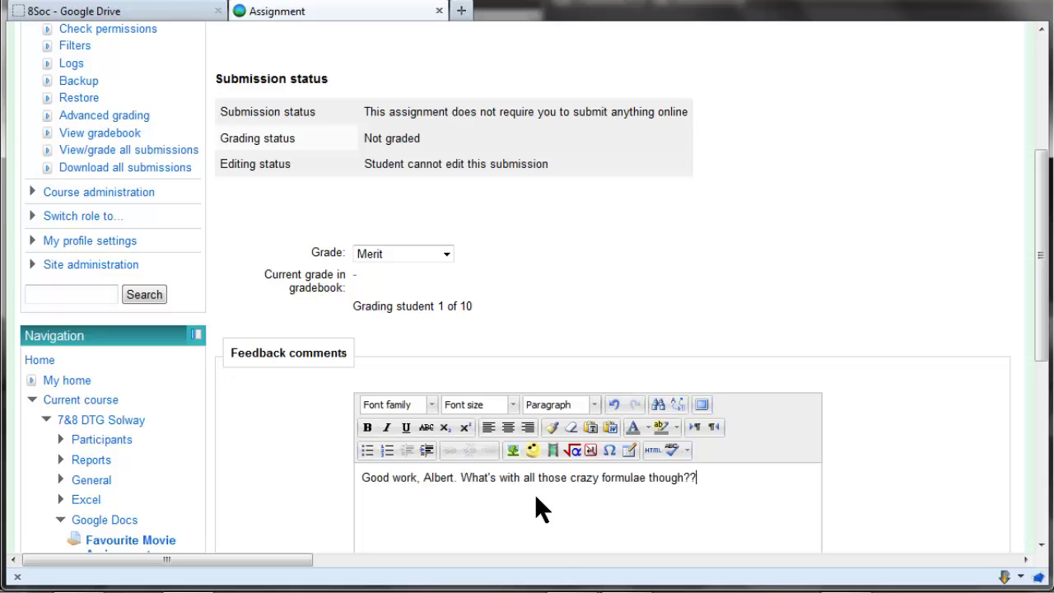
scroll(542, 494, down, 1)
scroll(542, 494, down, 3)
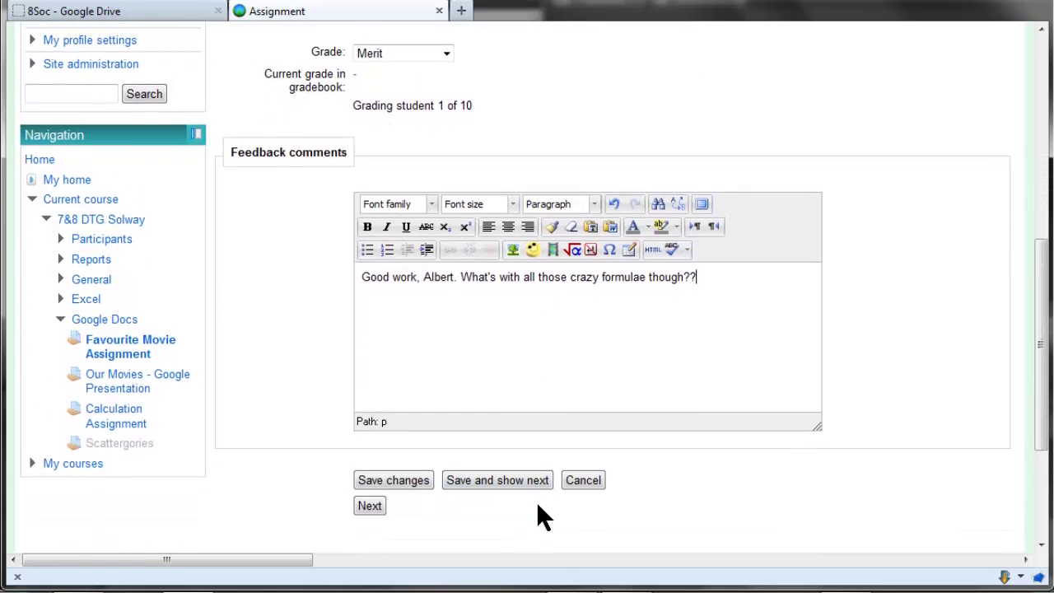
click(523, 479)
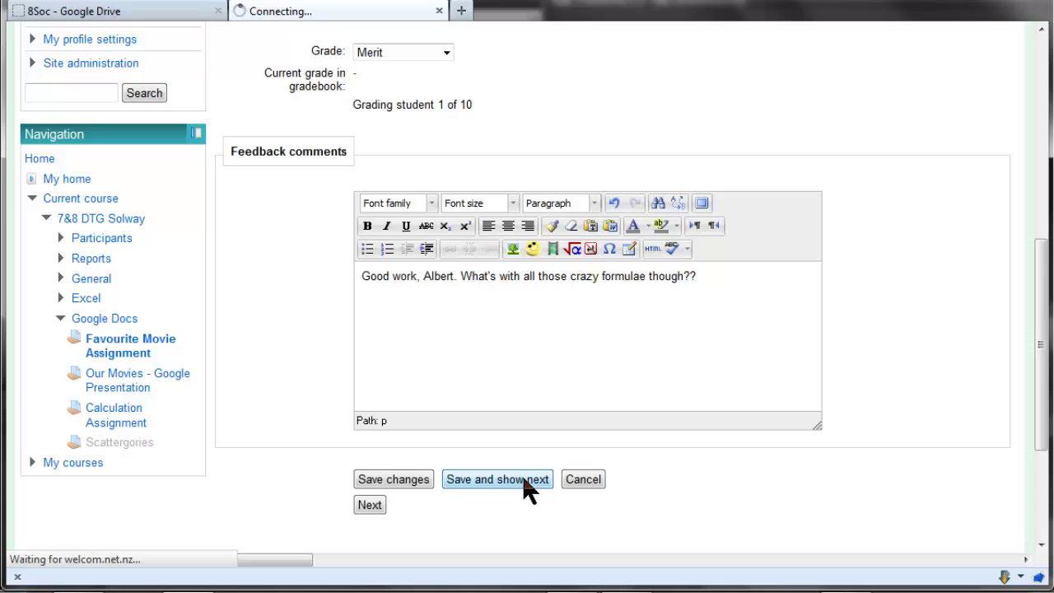
Step: Grade the second student Achieved, with feedback saying the work would improve if they stopped fighting
scroll(499, 491, down, 1)
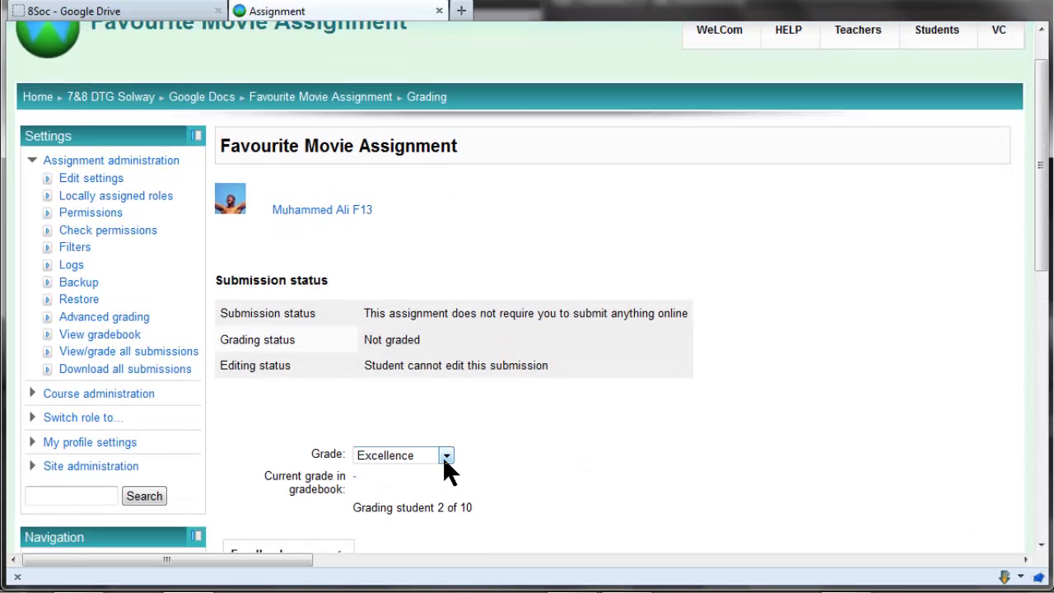
click(450, 458)
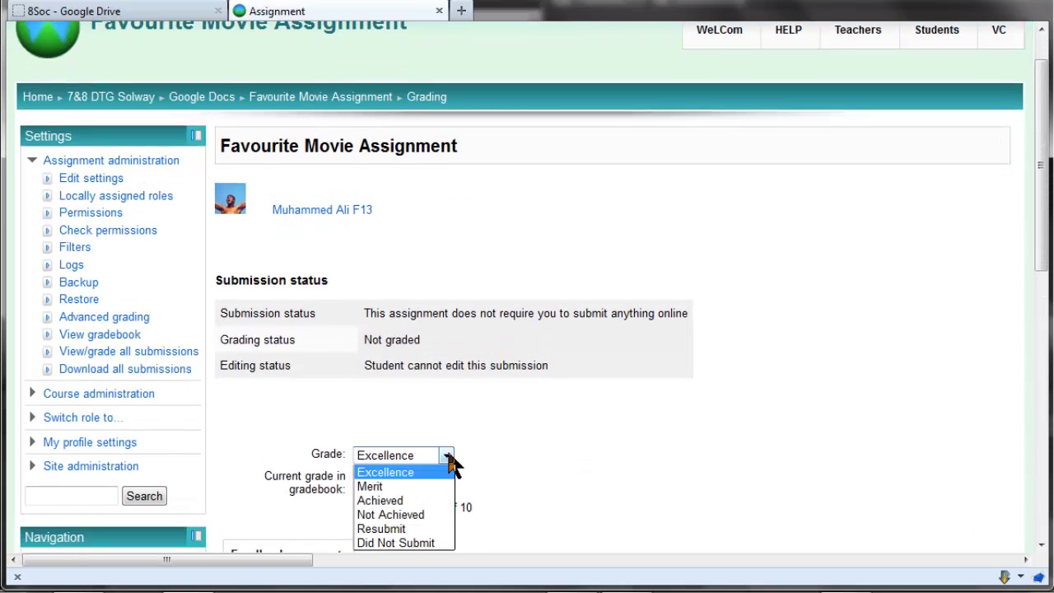
click(413, 503)
scroll(533, 477, down, 2)
scroll(533, 477, down, 2)
click(511, 487)
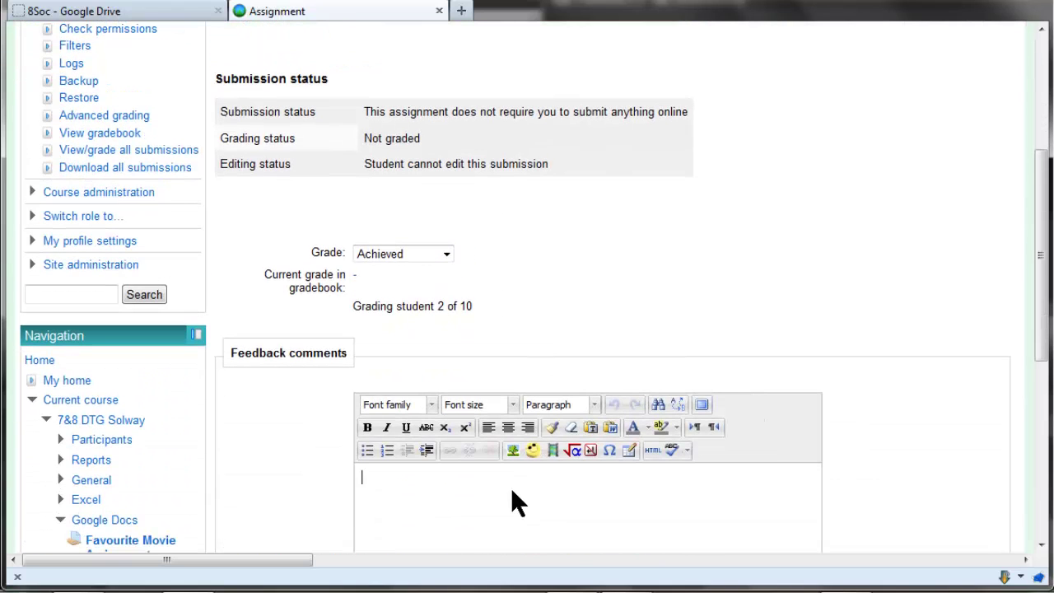
text(Muhammed, this work would be so much better if you'd stop fighting with everyone.)
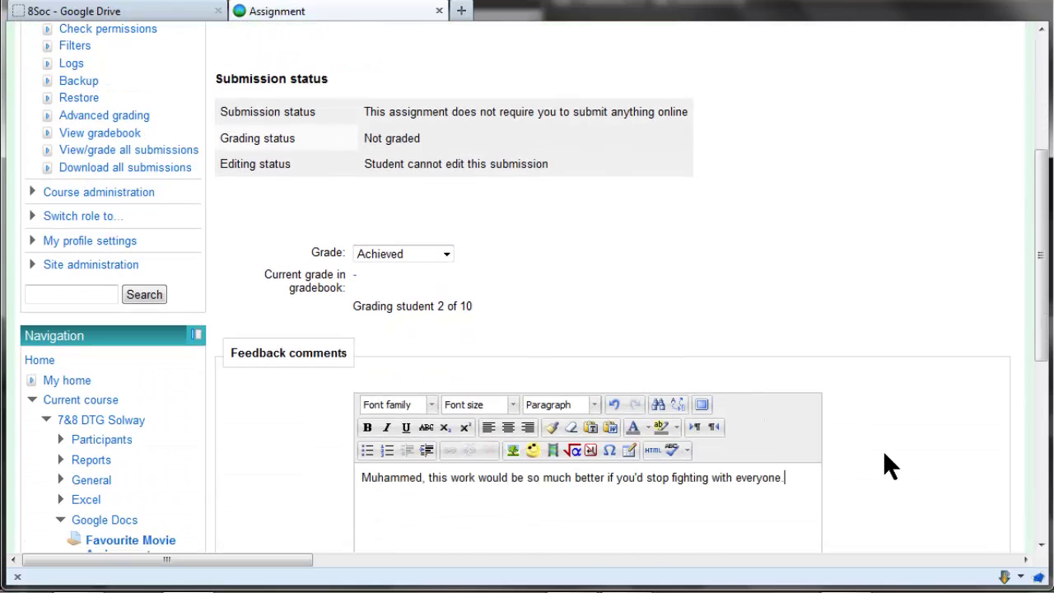
scroll(884, 453, down, 3)
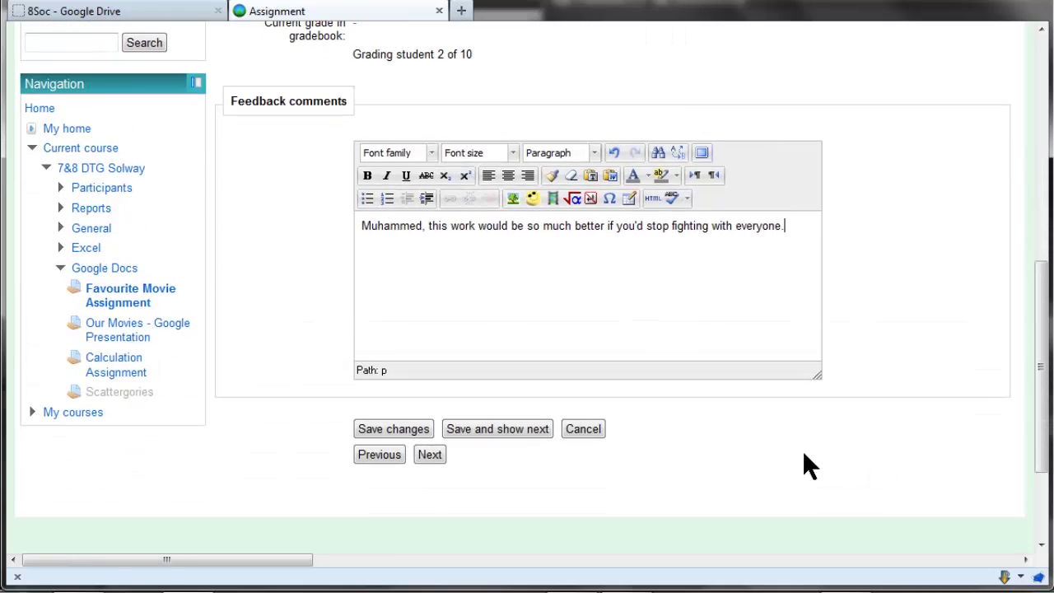
click(508, 432)
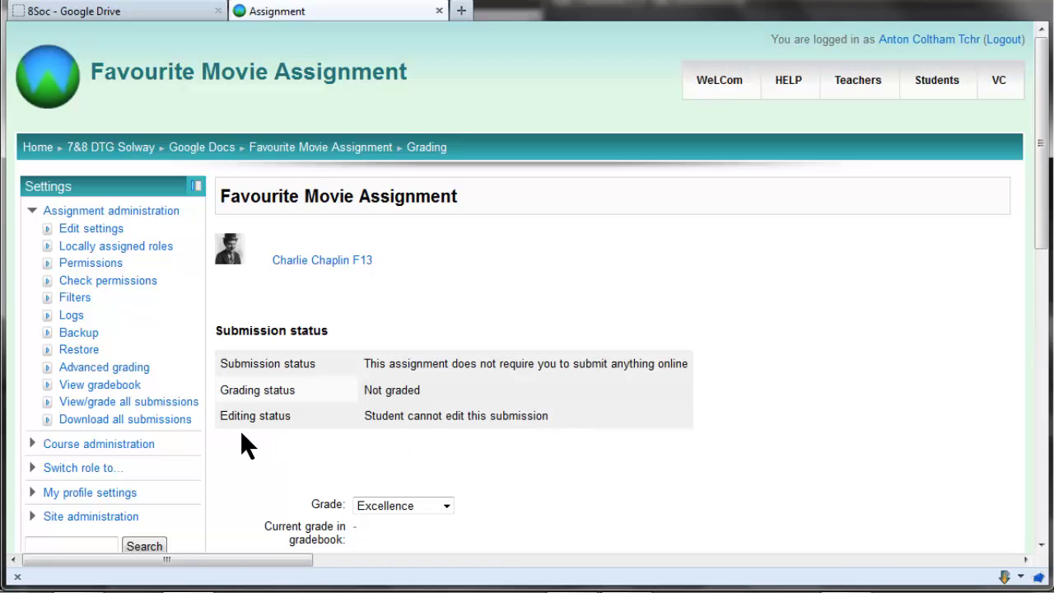
Step: Return to the submissions table and review the saved Merit and Achieved grades with feedback
click(123, 403)
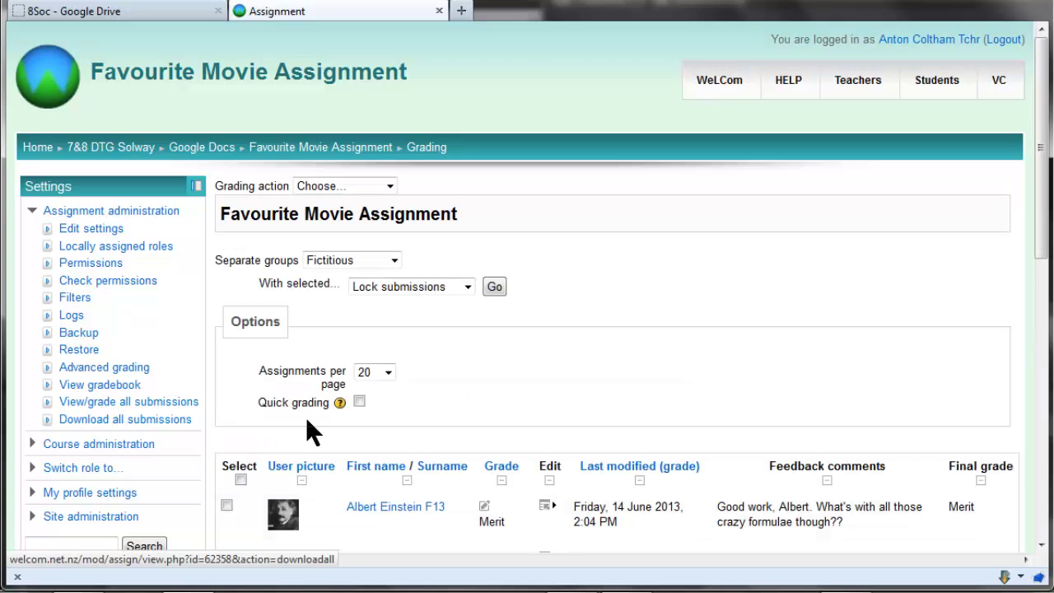
scroll(630, 391, down, 3)
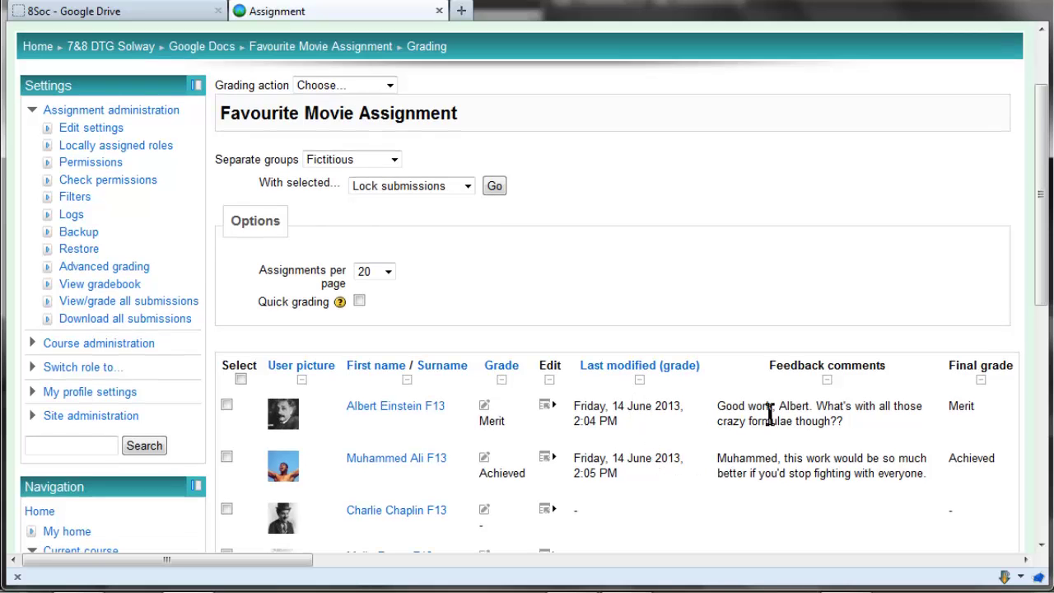
scroll(681, 444, down, 5)
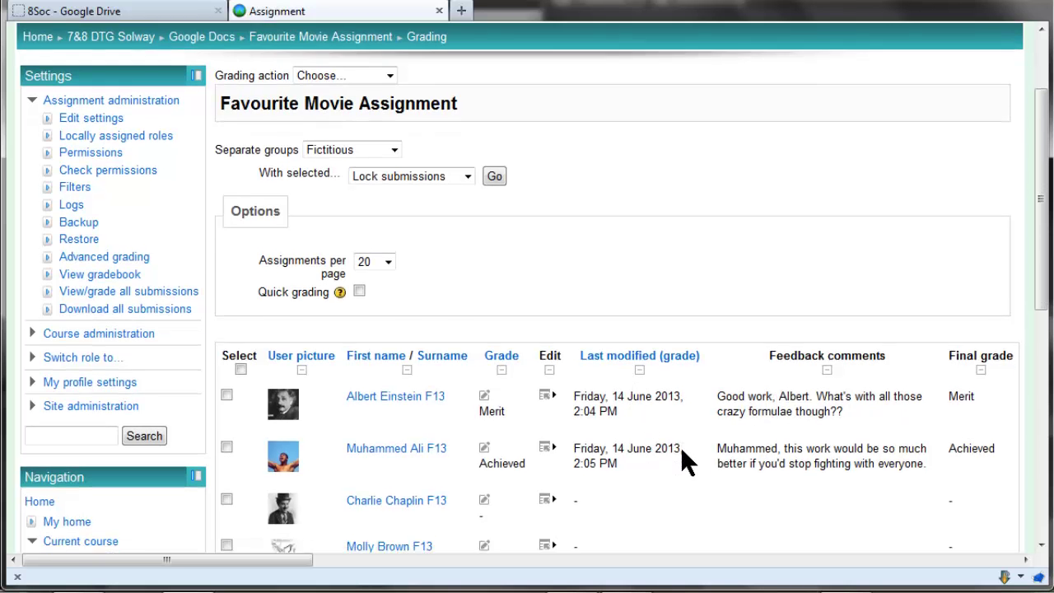